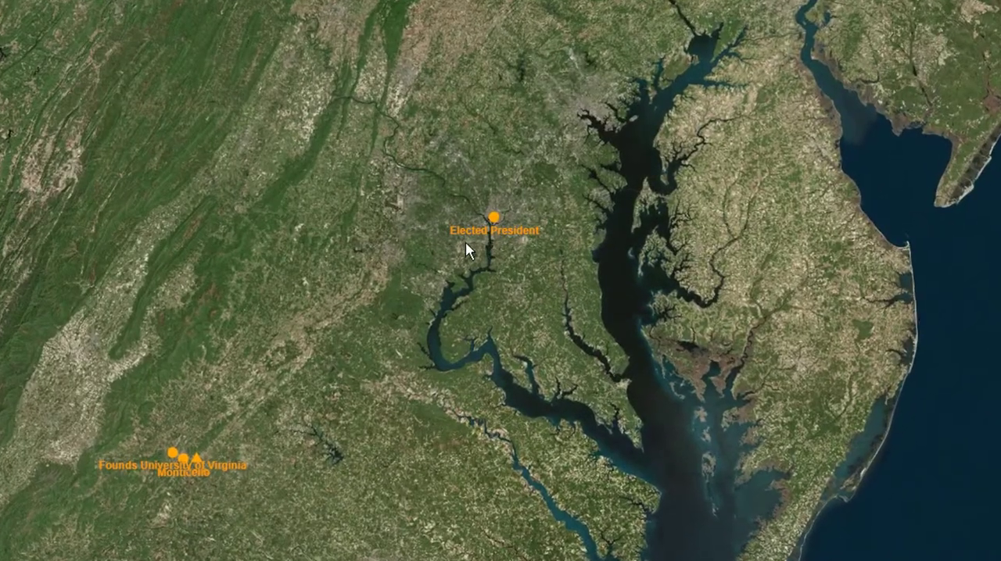
# Zoom in on the "Elected President" marker in Washington, D.C., framing the US Capitol and its surrounding streets
pyautogui.scroll(1, 314, 212)
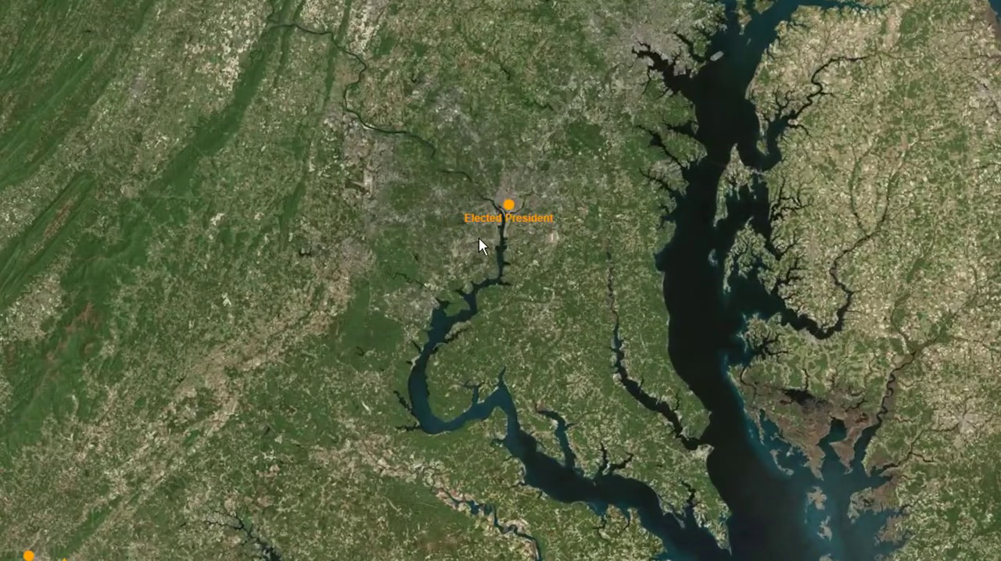
pyautogui.scroll(1, 479, 238)
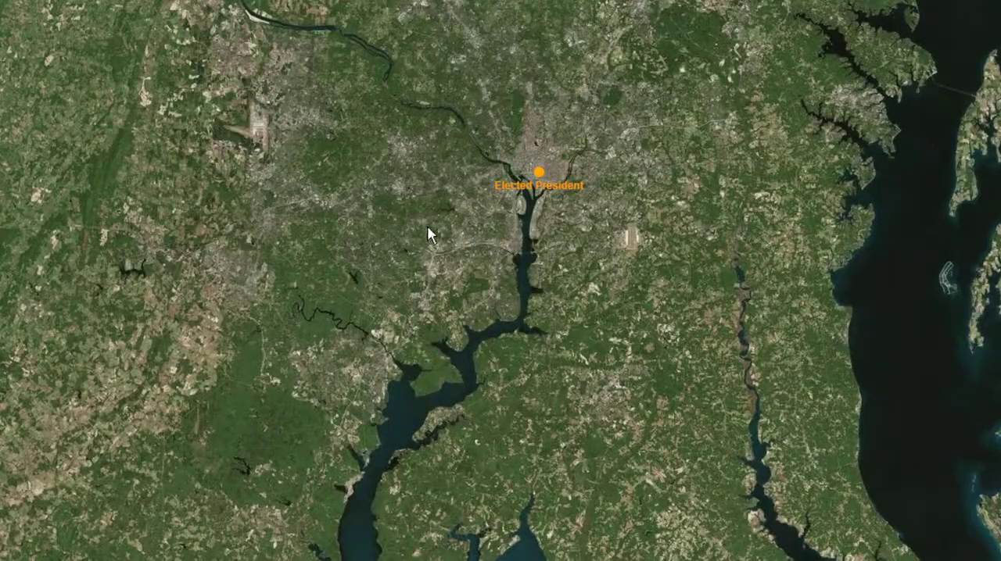
pyautogui.scroll(2, 467, 208)
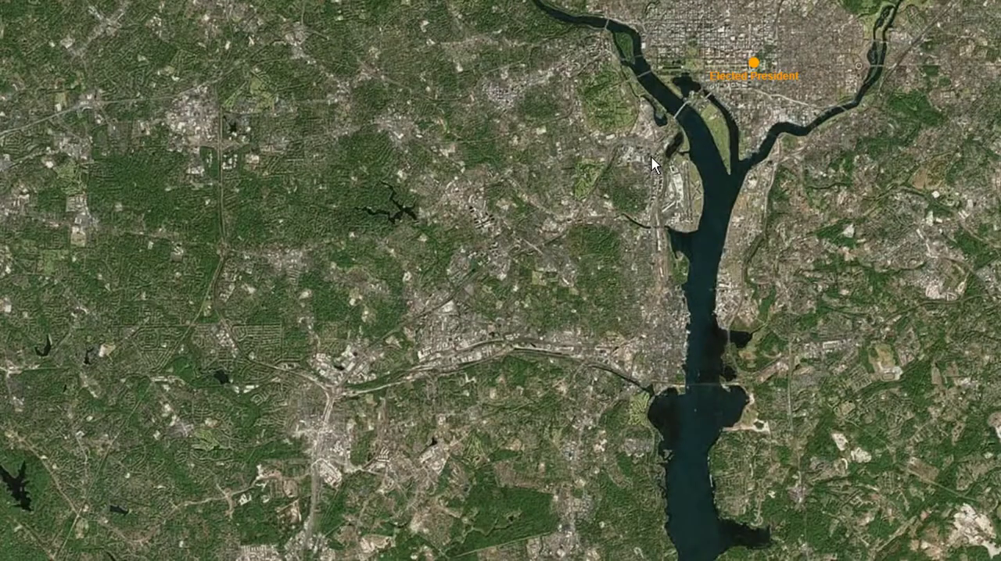
pyautogui.moveTo(568, 211); pyautogui.dragTo(439, 320)
pyautogui.scroll(3, 368, 324)
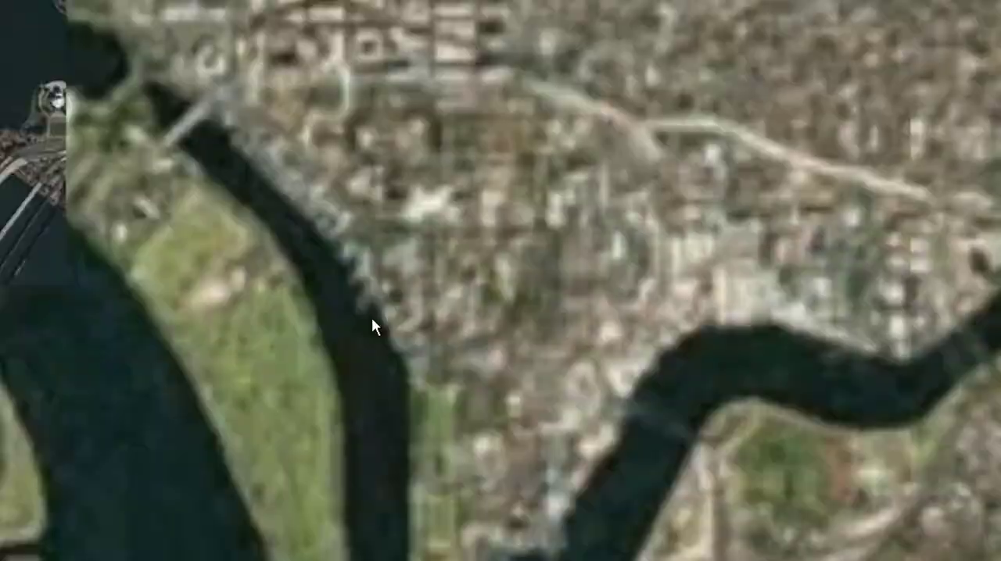
pyautogui.scroll(3, 384, 245)
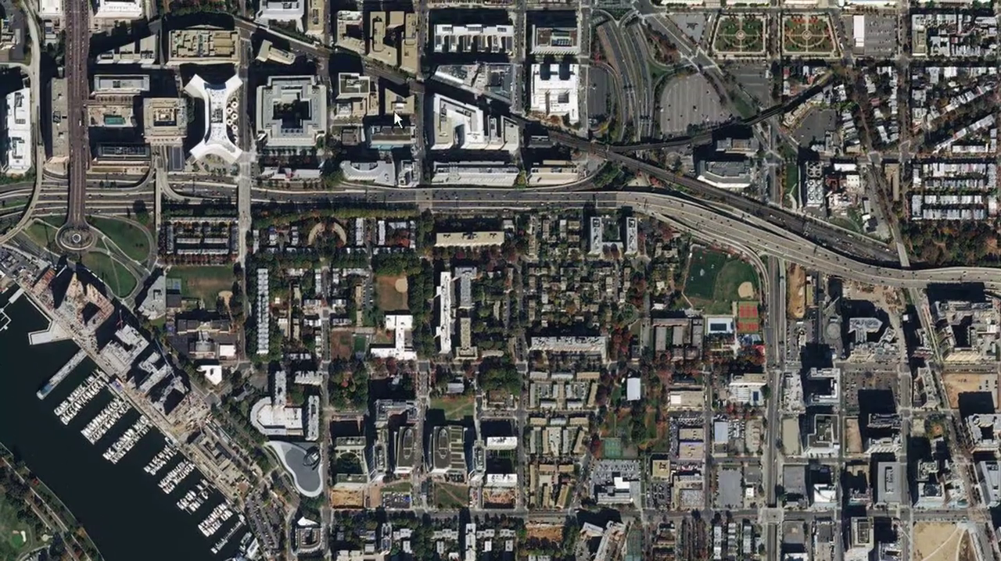
pyautogui.moveTo(397, 117)
pyautogui.mouseDown()
pyautogui.moveTo(438, 180)
pyautogui.moveTo(526, 236)
pyautogui.mouseUp()
pyautogui.moveTo(675, 164)
pyautogui.mouseDown()
pyautogui.moveTo(540, 308)
pyautogui.moveTo(483, 324)
pyautogui.moveTo(440, 354)
pyautogui.mouseUp()
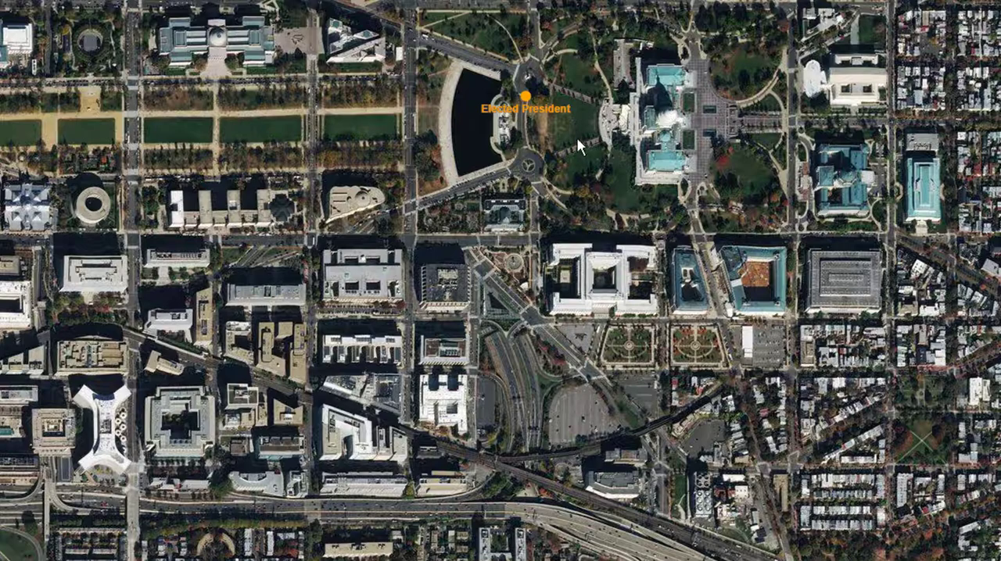
pyautogui.moveTo(620, 219); pyautogui.dragTo(651, 314)
pyautogui.moveTo(641, 274); pyautogui.dragTo(567, 319)
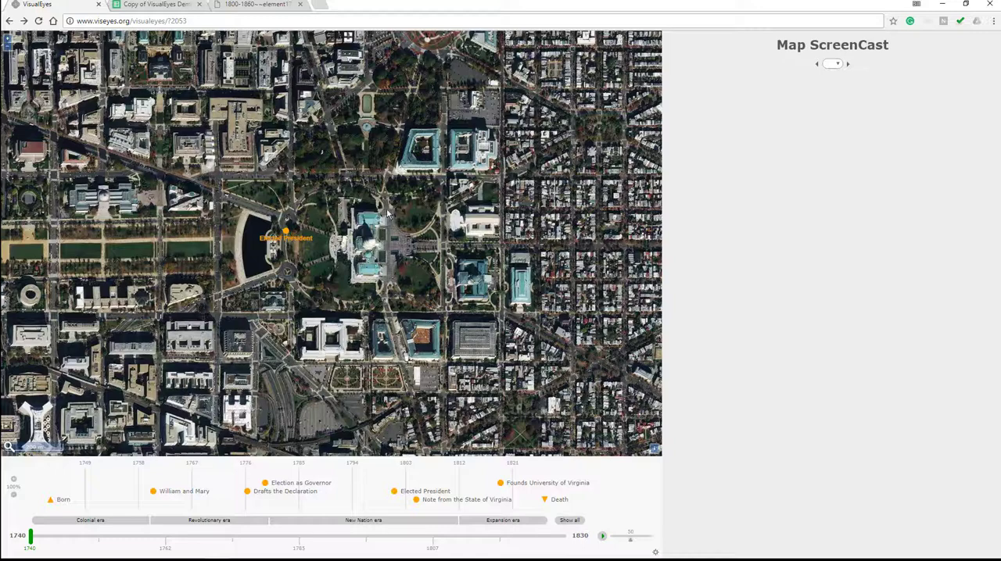
pyautogui.click(238, 6)
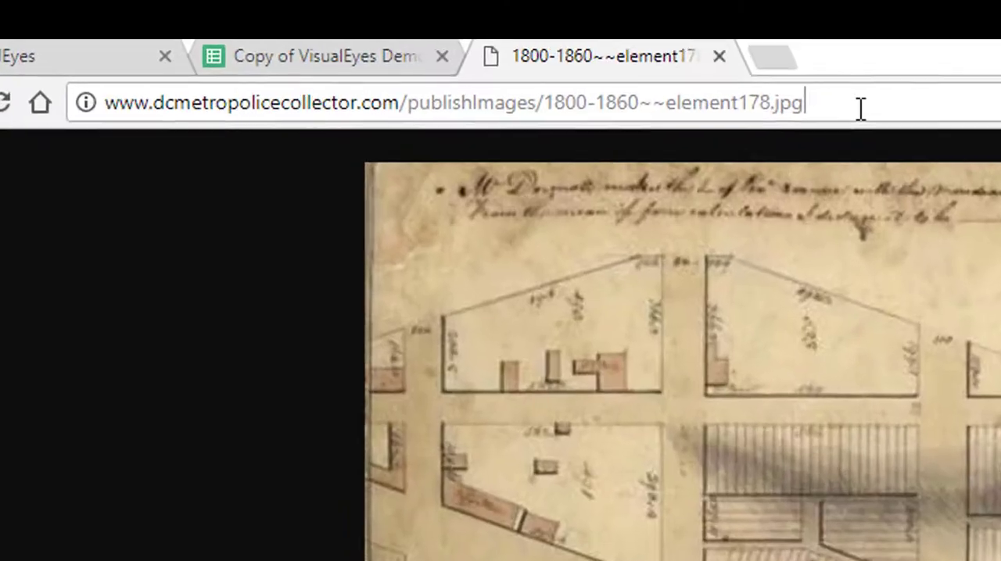
pyautogui.tripleClick(347, 21)
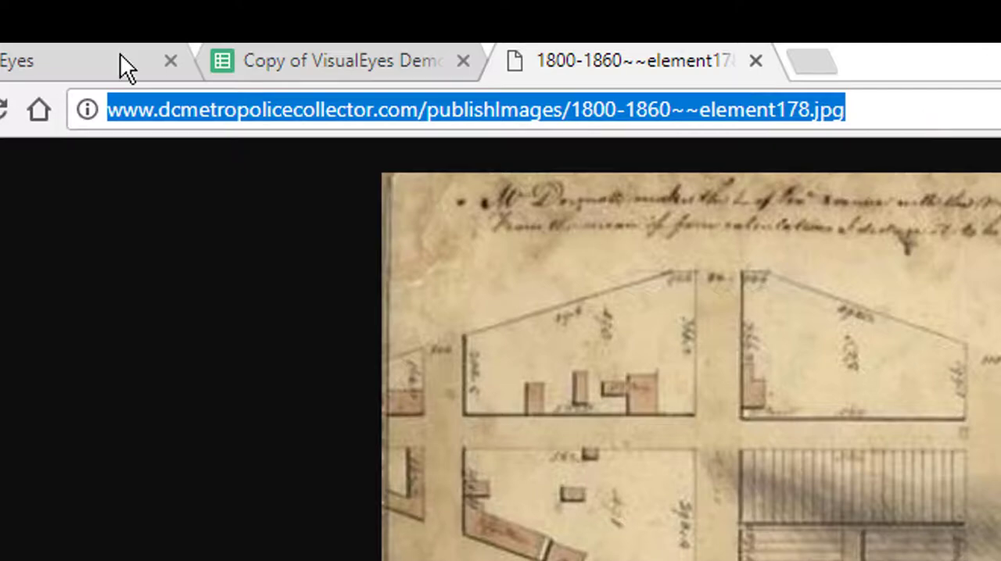
pyautogui.click(53, 58)
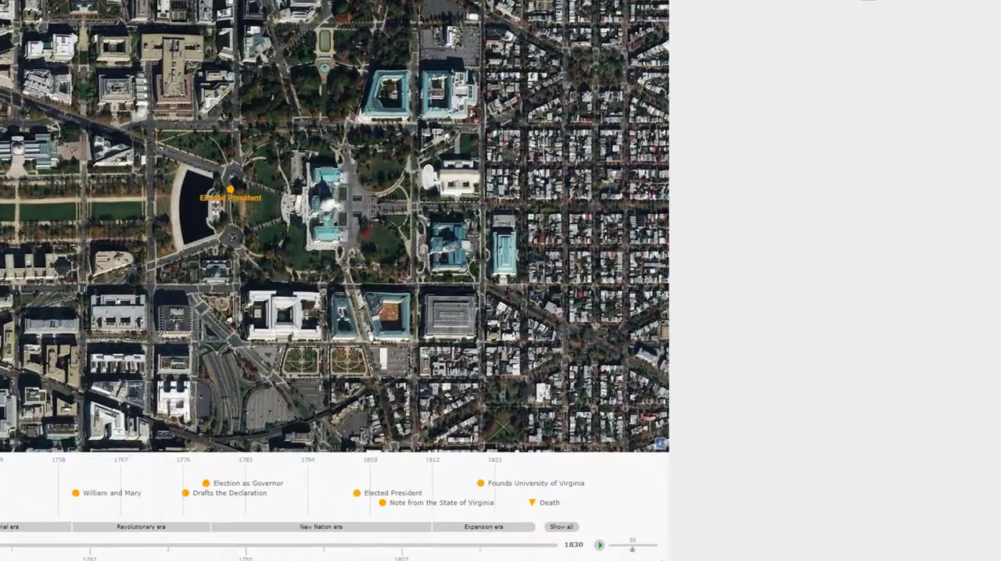
# Open the Geo-reference image tool from the project settings
pyautogui.click(779, 549)
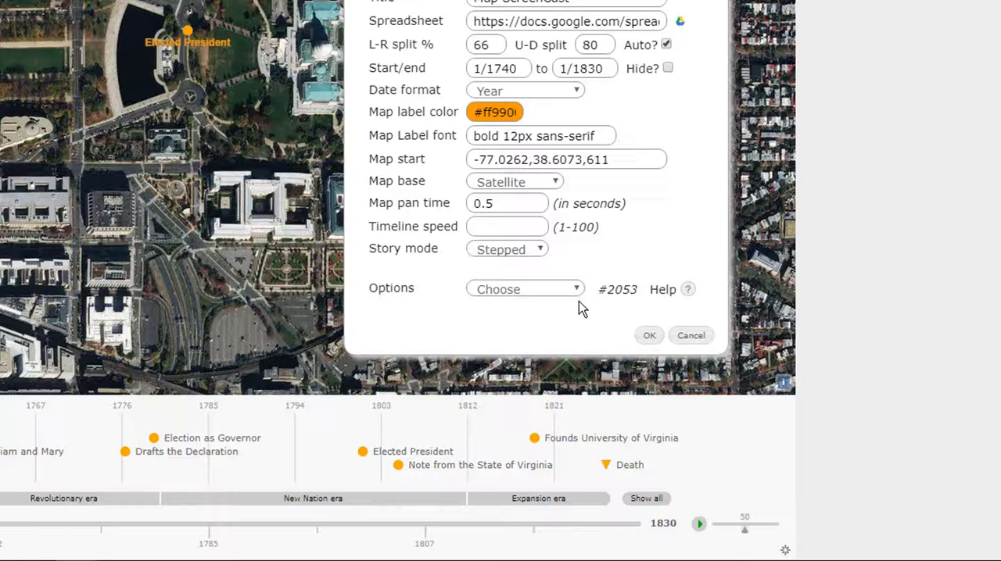
pyautogui.click(576, 288)
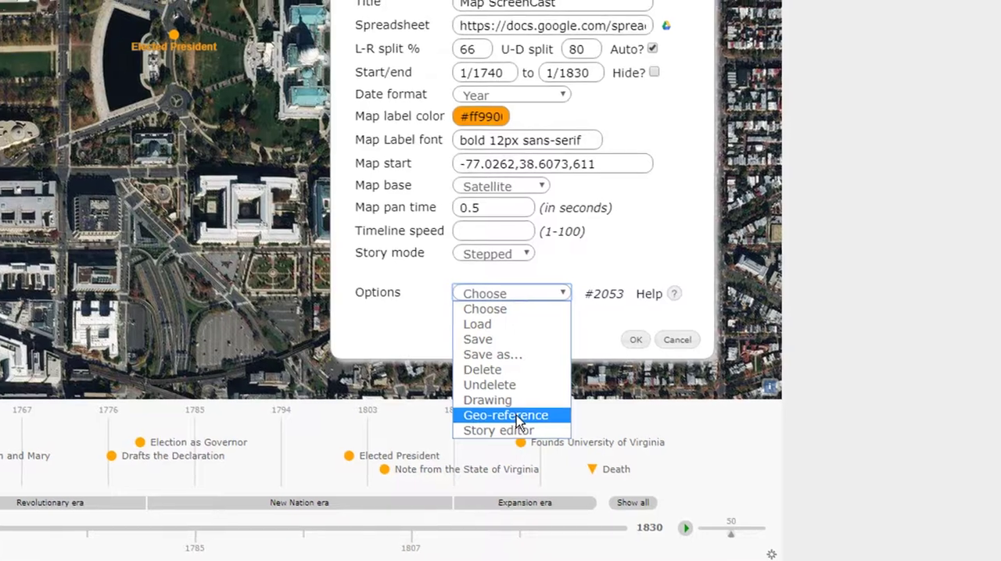
pyautogui.click(531, 413)
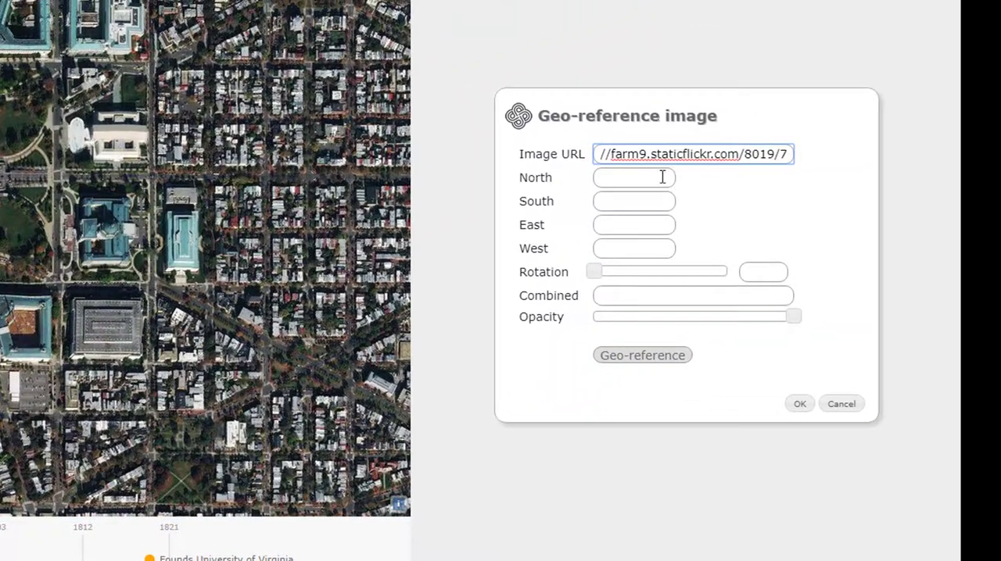
# Replace the default Image URL with the copied 1800-1860~~element178.jpg address and place the image on the map for geo-referencing
pyautogui.click(700, 102)
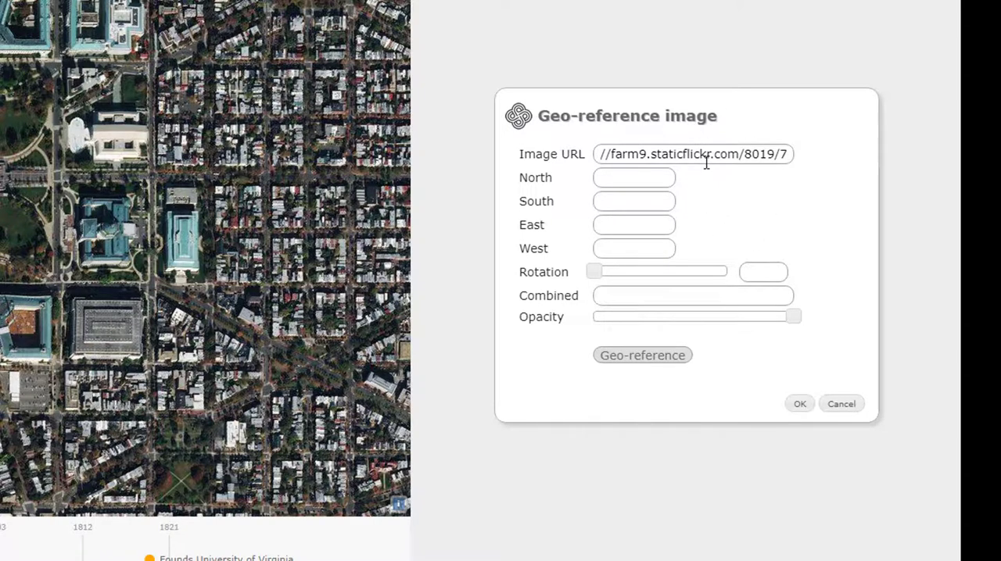
pyautogui.tripleClick(763, 147)
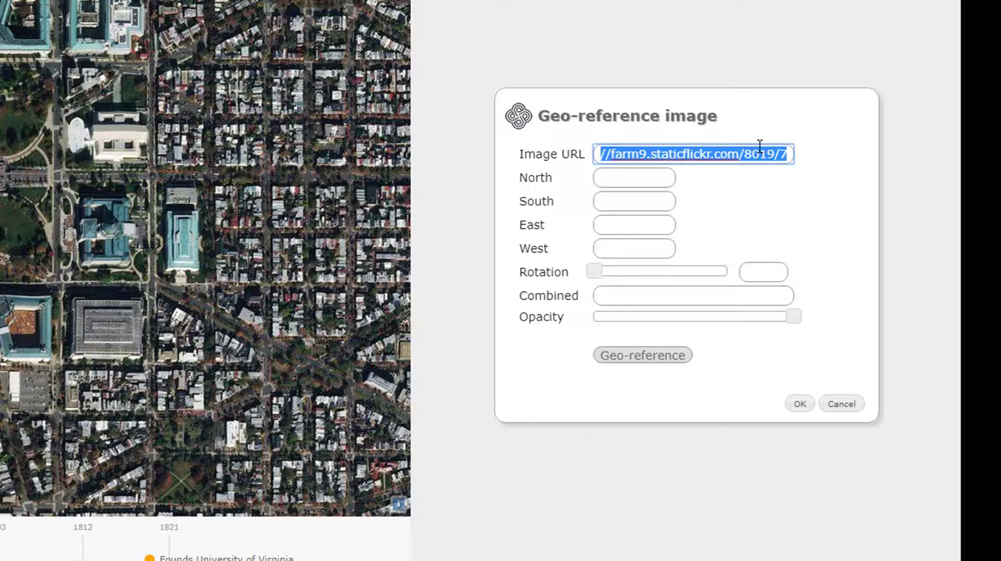
pyautogui.hotkey('ctrl', 'v')
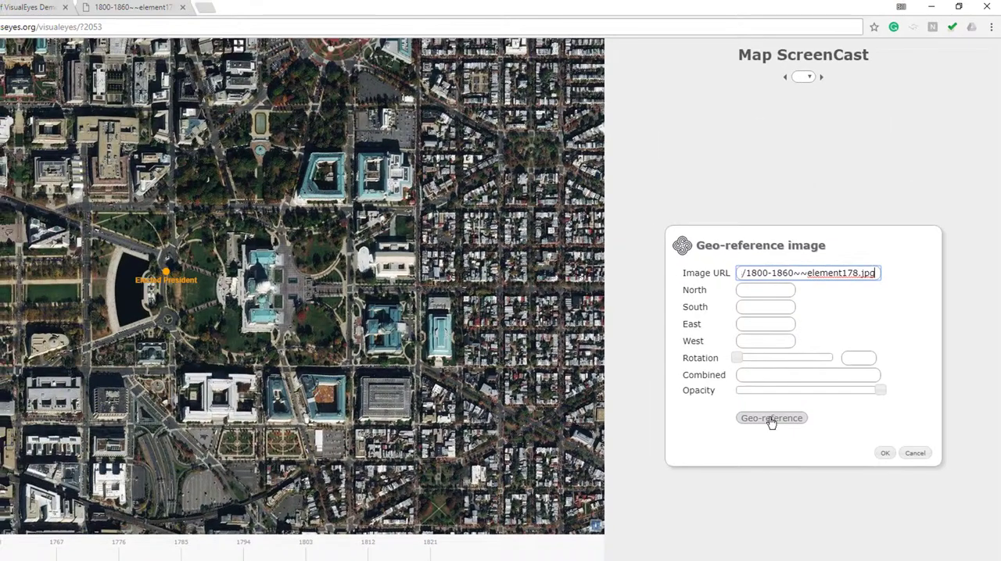
pyautogui.click(663, 365)
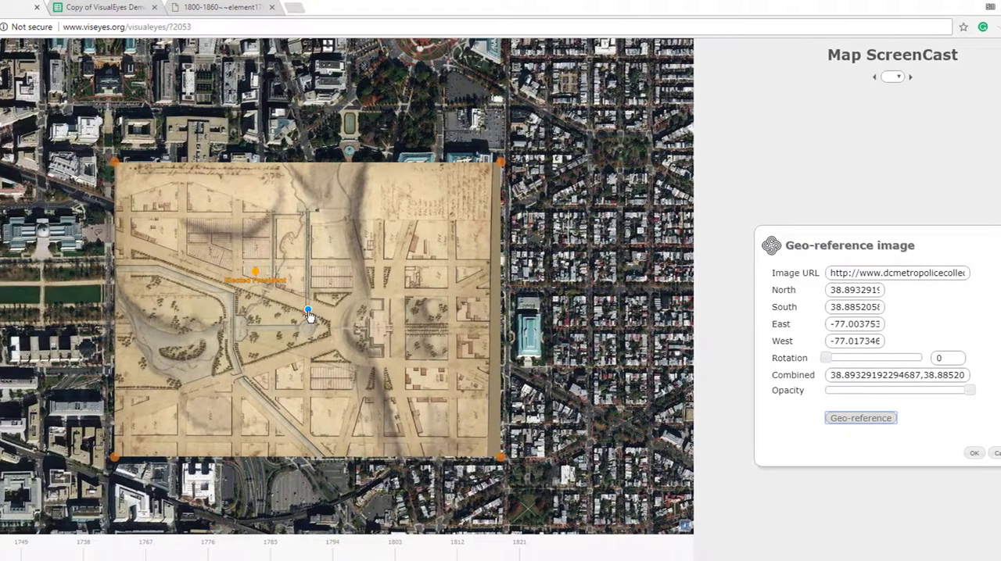
# Move the historic map overlay over the Capitol grounds and adjust its corners to roughly match the street grid
pyautogui.moveTo(309, 315); pyautogui.dragTo(337, 283)
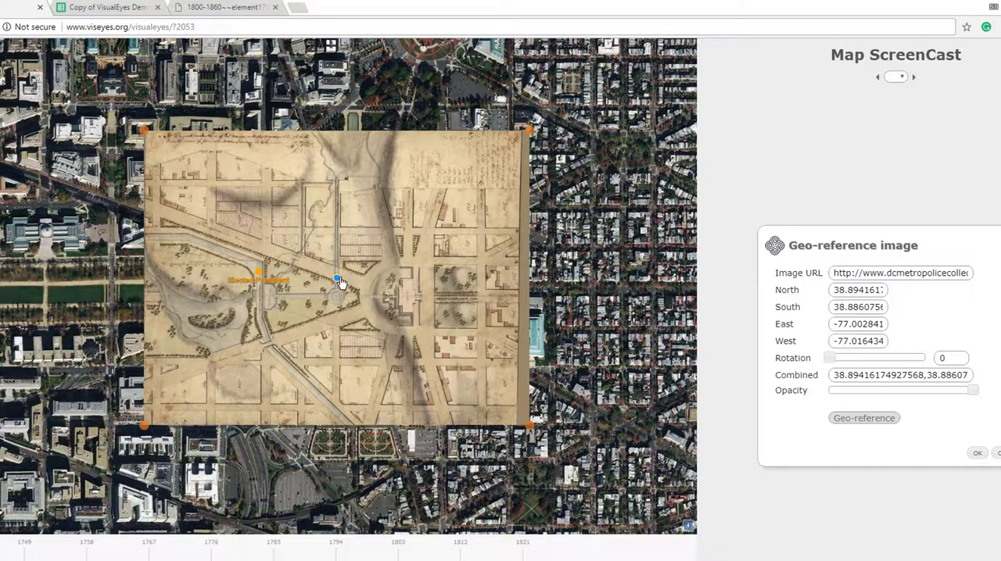
pyautogui.moveTo(337, 283)
pyautogui.mouseDown()
pyautogui.moveTo(295, 238)
pyautogui.moveTo(331, 273)
pyautogui.mouseUp()
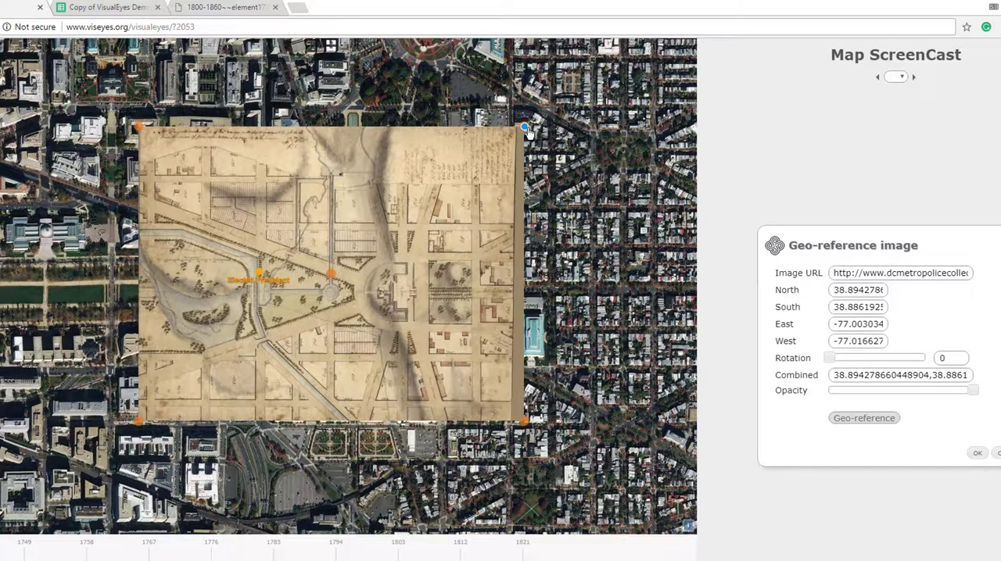
pyautogui.moveTo(524, 127)
pyautogui.mouseDown()
pyautogui.moveTo(614, 110)
pyautogui.moveTo(484, 115)
pyautogui.moveTo(511, 119)
pyautogui.mouseUp()
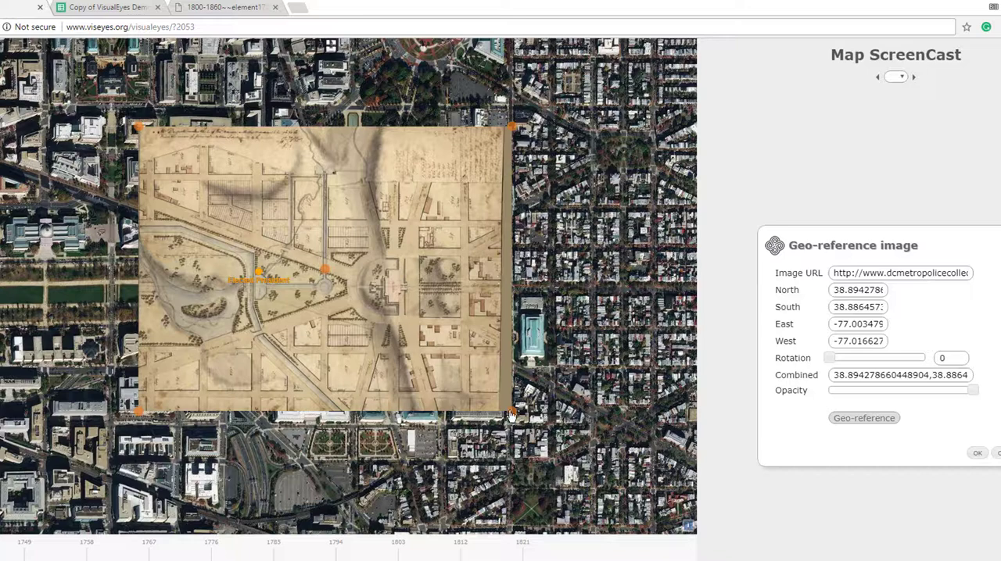
pyautogui.moveTo(510, 414)
pyautogui.mouseDown()
pyautogui.moveTo(511, 429)
pyautogui.moveTo(507, 416)
pyautogui.mouseUp()
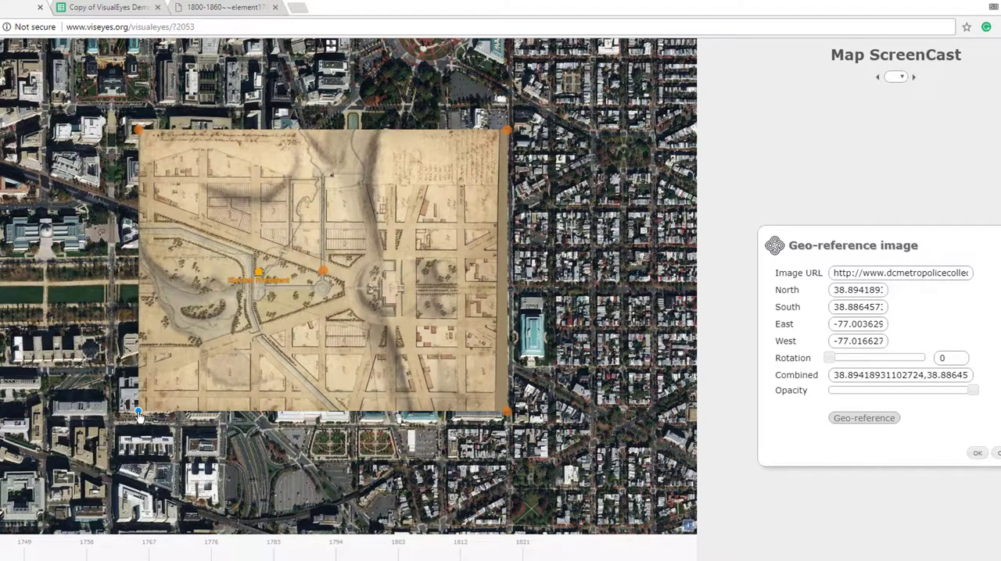
pyautogui.moveTo(138, 412)
pyautogui.mouseDown()
pyautogui.moveTo(100, 415)
pyautogui.moveTo(155, 424)
pyautogui.moveTo(151, 414)
pyautogui.mouseUp()
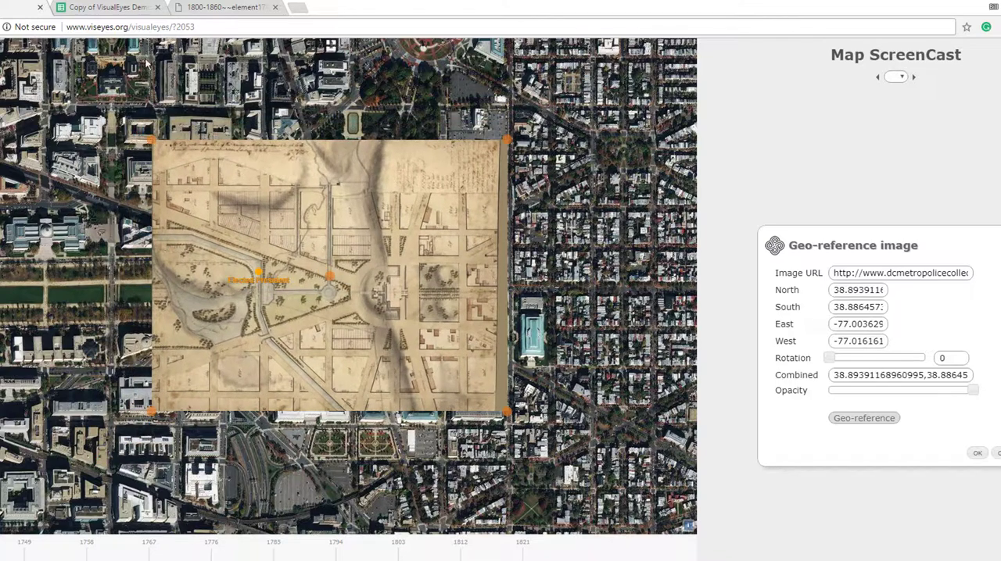
pyautogui.moveTo(151, 143)
pyautogui.mouseDown()
pyautogui.moveTo(112, 120)
pyautogui.moveTo(168, 143)
pyautogui.mouseUp()
# Make the overlay semi-transparent and shift it west to line up its Capitol with the satellite imagery
pyautogui.moveTo(73, 239); pyautogui.dragTo(112, 241)
pyautogui.scroll(-3, 114, 245)
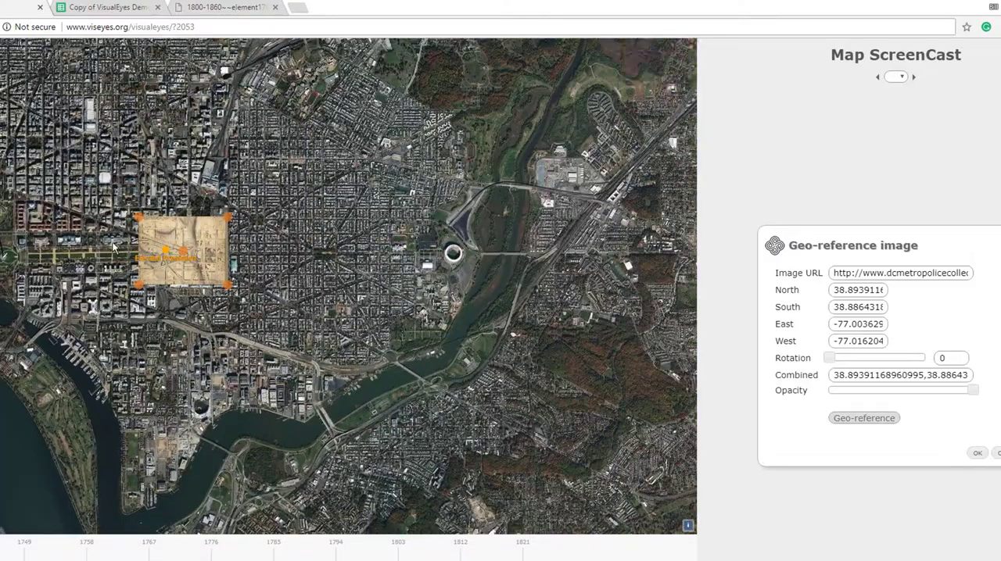
pyautogui.scroll(2, 113, 249)
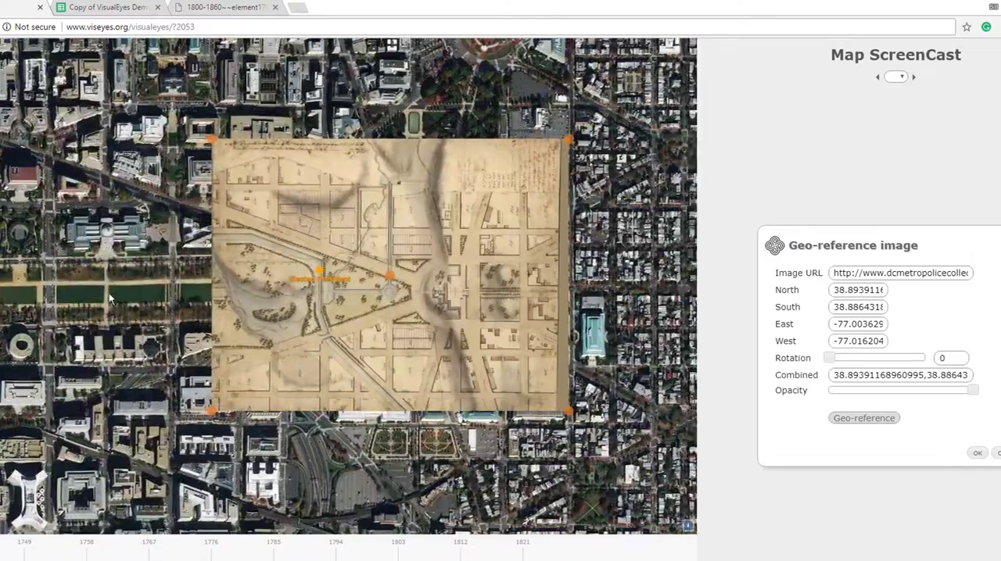
pyautogui.moveTo(110, 299); pyautogui.dragTo(45, 299)
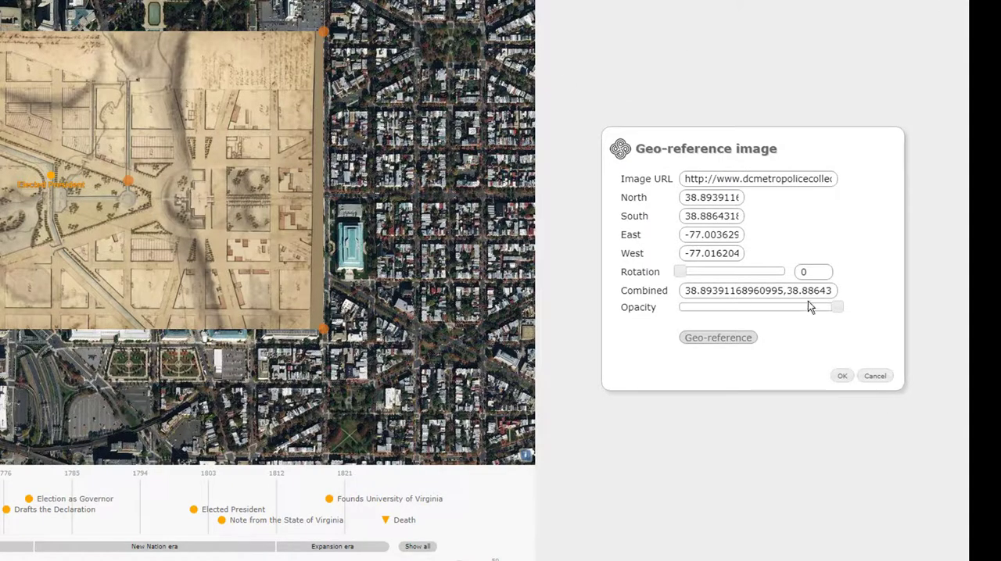
pyautogui.moveTo(801, 313)
pyautogui.mouseDown()
pyautogui.moveTo(763, 313)
pyautogui.moveTo(805, 323)
pyautogui.mouseUp()
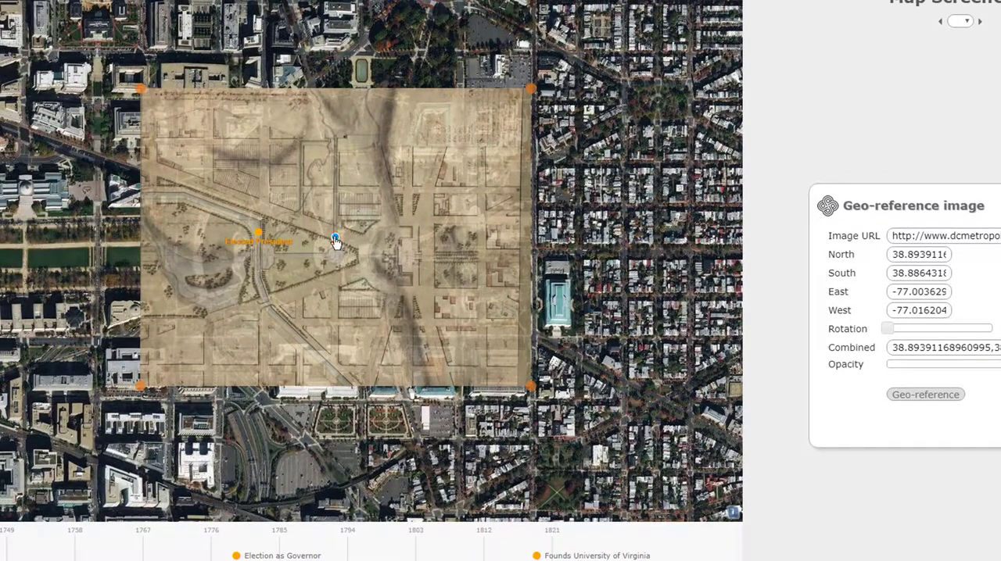
pyautogui.moveTo(337, 249); pyautogui.dragTo(312, 250)
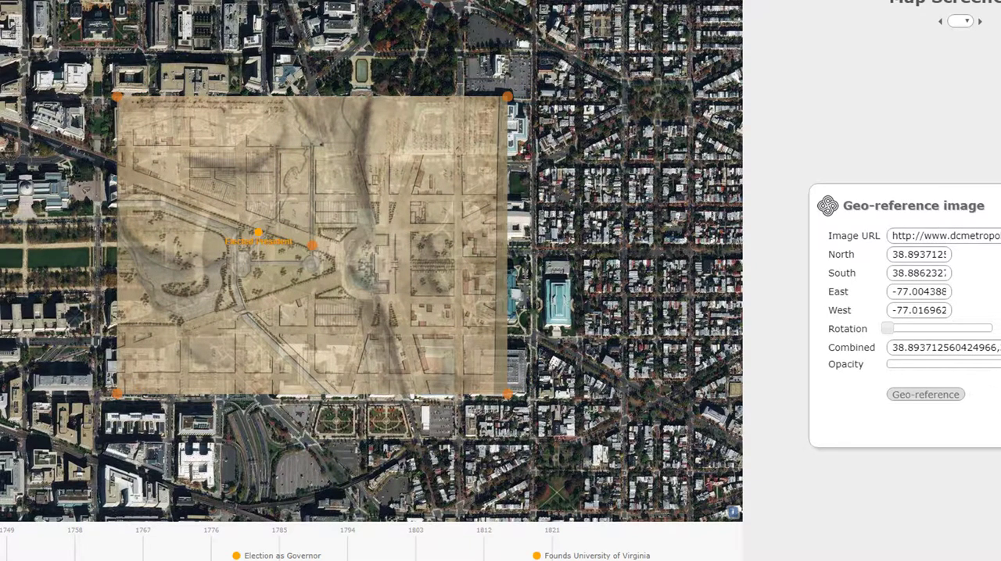
# Restore the overlay to full opacity and copy its combined coordinate string
pyautogui.moveTo(964, 365); pyautogui.dragTo(999, 384)
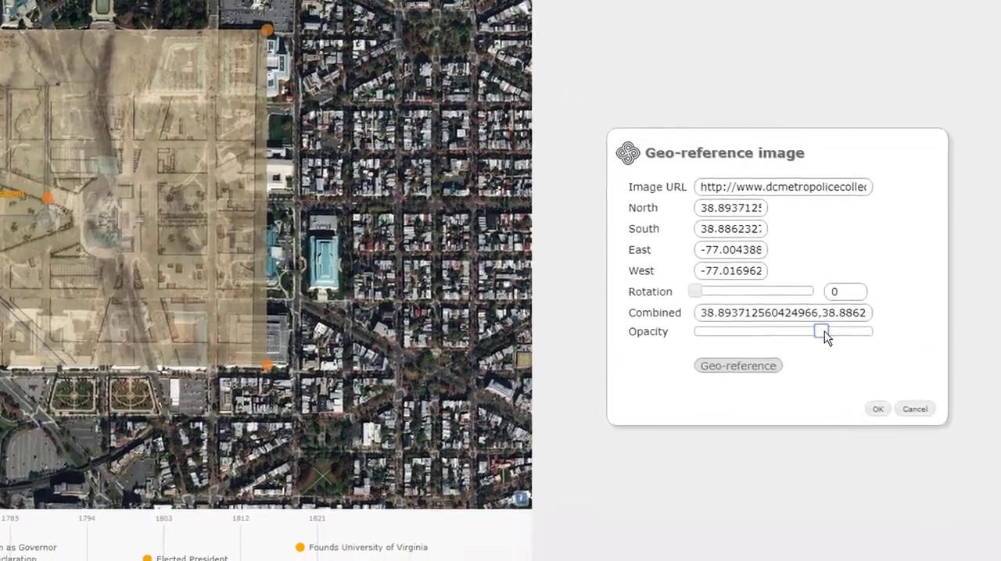
pyautogui.moveTo(998, 365); pyautogui.dragTo(1000, 366)
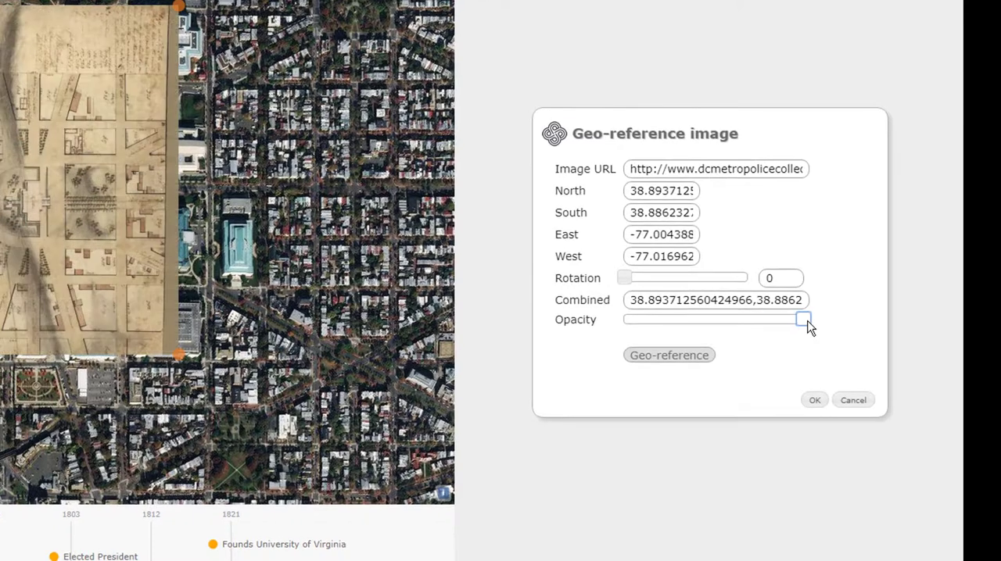
pyautogui.click(691, 297)
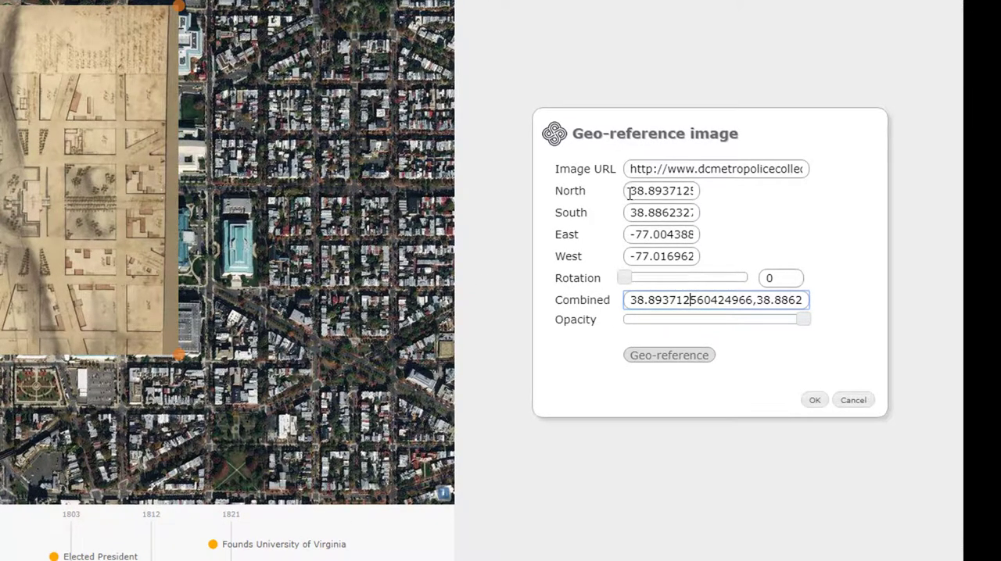
pyautogui.moveTo(630, 282); pyautogui.dragTo(587, 281)
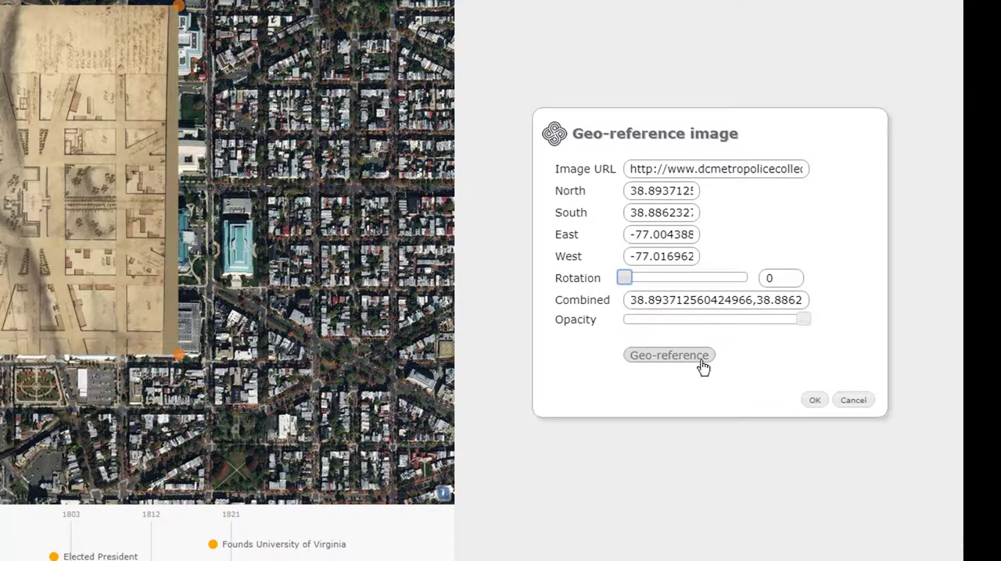
pyautogui.click(664, 300)
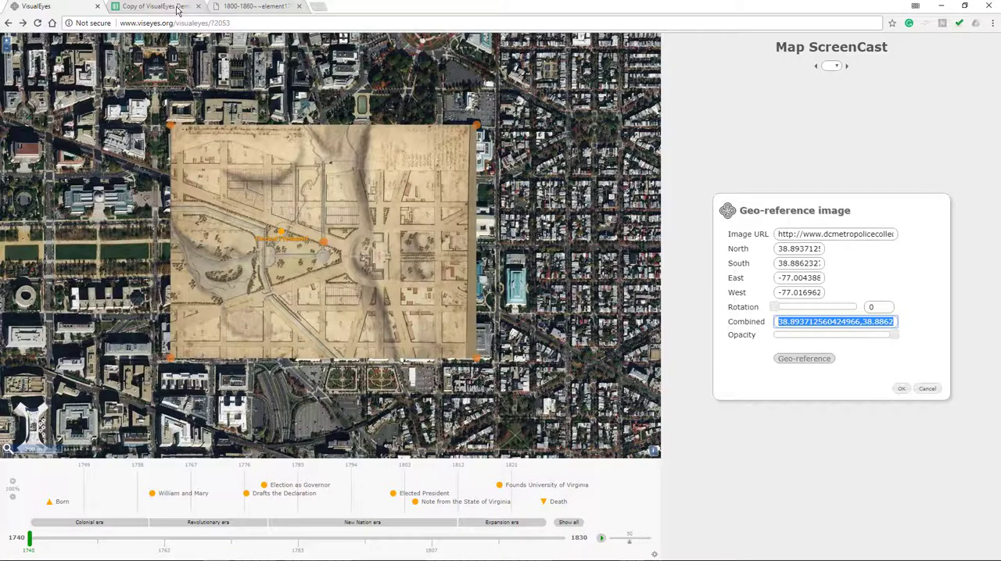
# Switch to the Copy of VisualEyes Demo spreadsheet and enter "over" as the marker in cell B20, below the path row
pyautogui.click(178, 8)
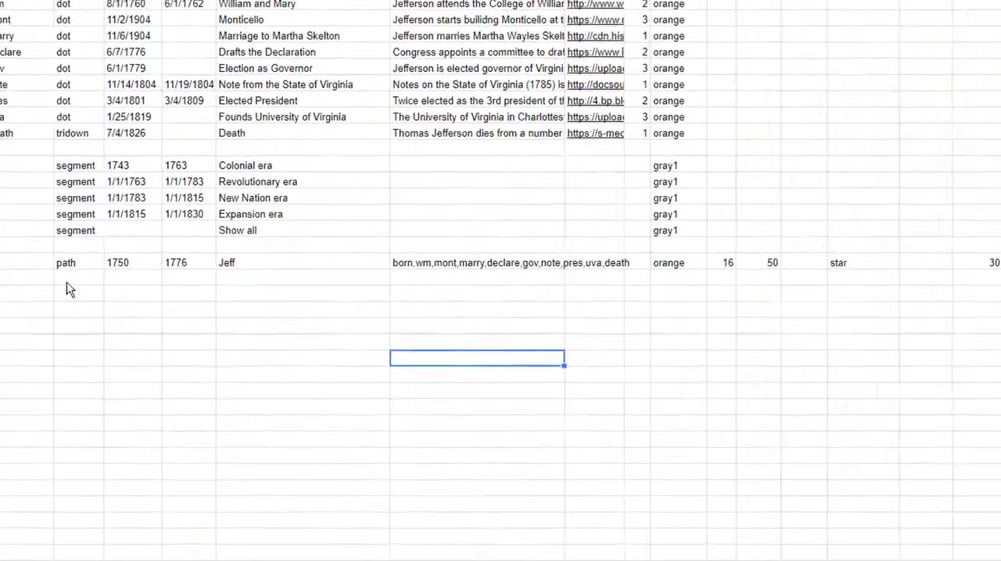
pyautogui.click(87, 327)
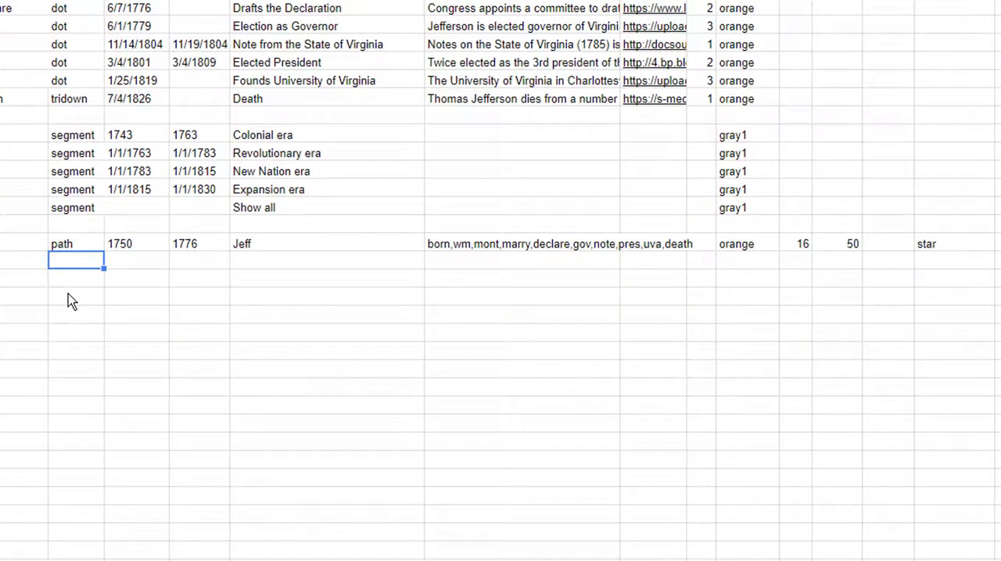
pyautogui.write('over')
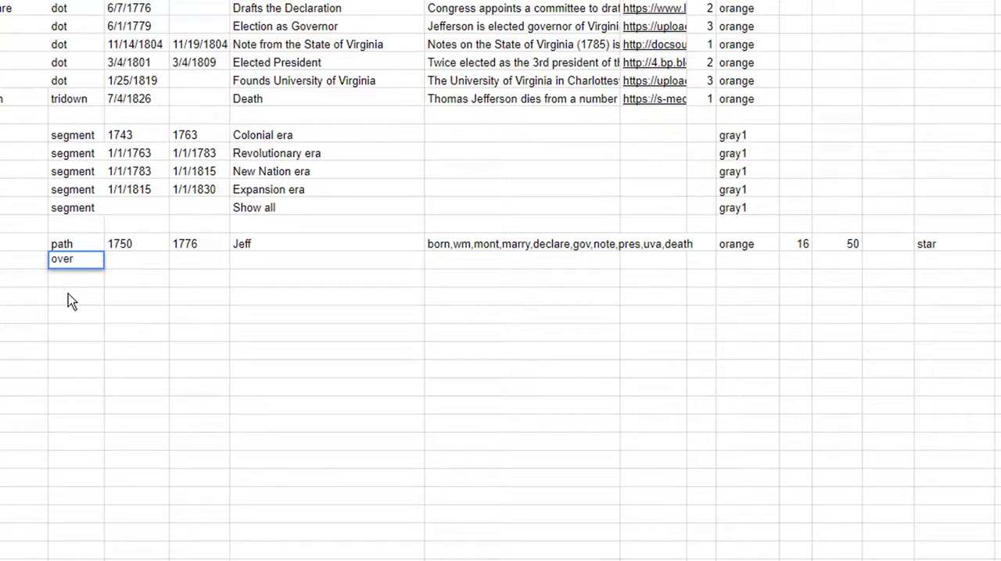
pyautogui.press('Return')
pyautogui.press('Up')
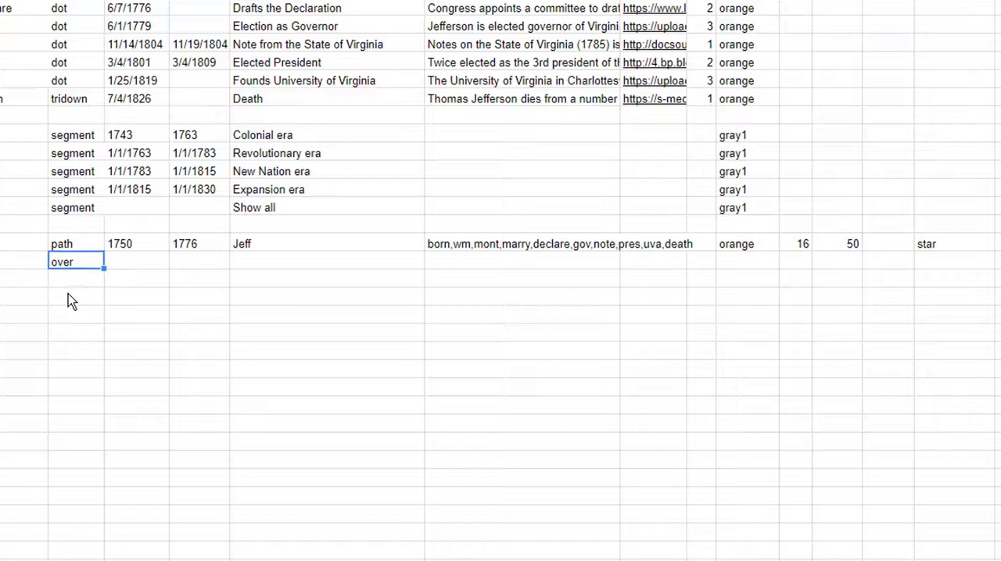
# Enter "DC" as the description in cell F20 of the overlay row
pyautogui.press('Right')
pyautogui.press('Right')
pyautogui.press('Right')
pyautogui.press('Right')
pyautogui.press('Right')
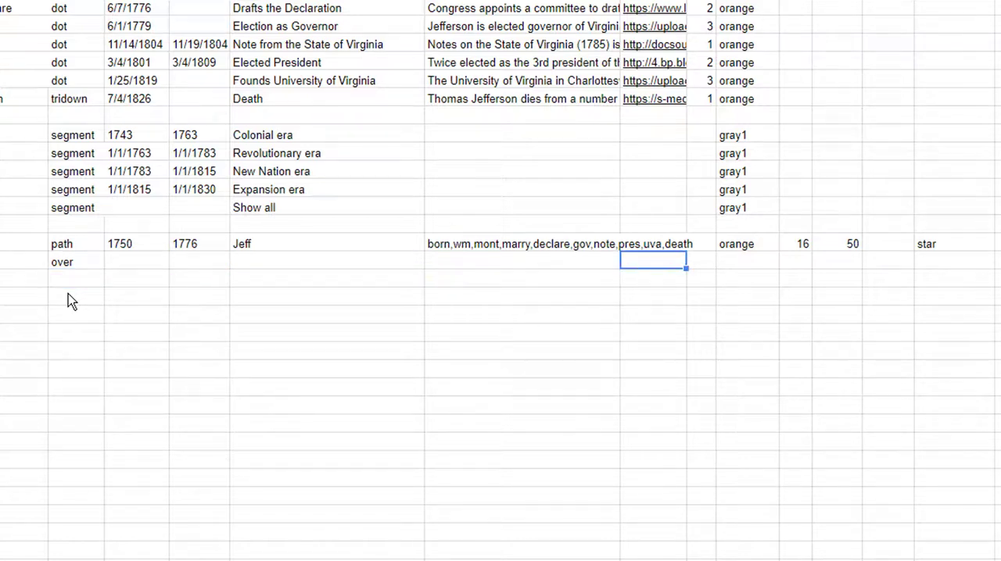
pyautogui.press('Left')
pyautogui.write('DC')
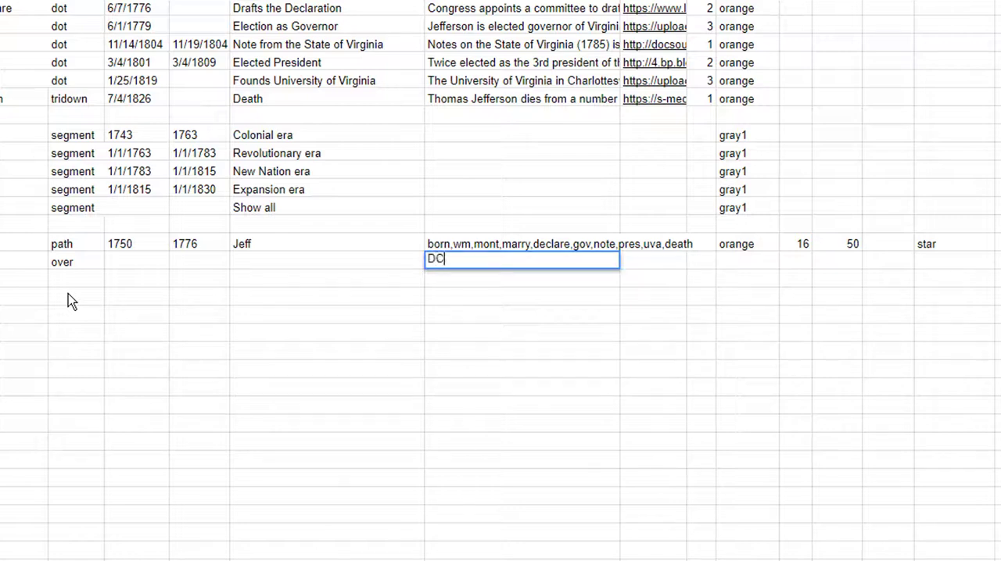
pyautogui.press('Return')
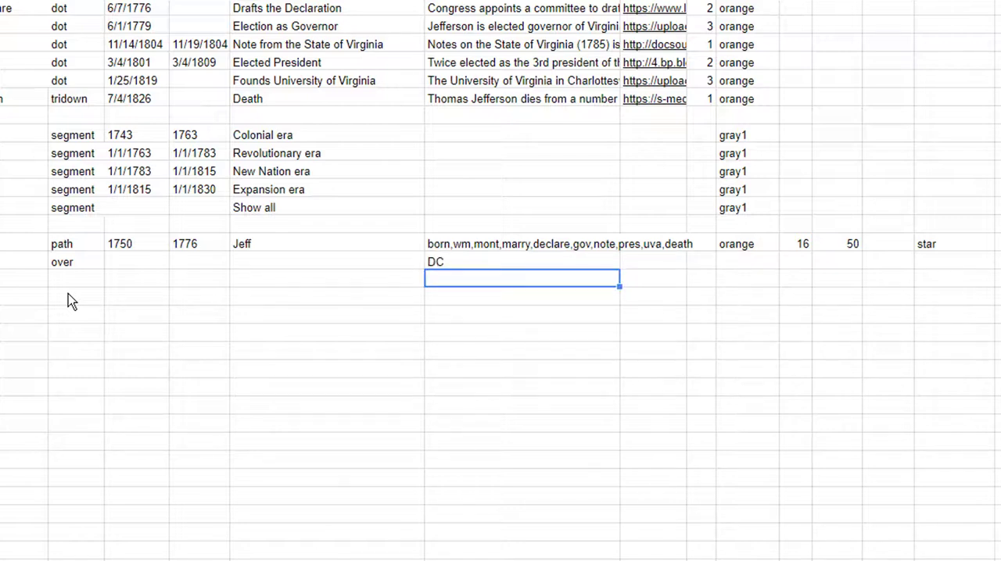
# Paste the copied coordinate string into the overlay row's "where" cell, P20
pyautogui.press('Up')
pyautogui.press('Right')
pyautogui.press('Right')
pyautogui.press('Right')
pyautogui.press('Right')
pyautogui.press('Right')
pyautogui.press('Right')
pyautogui.press('Right')
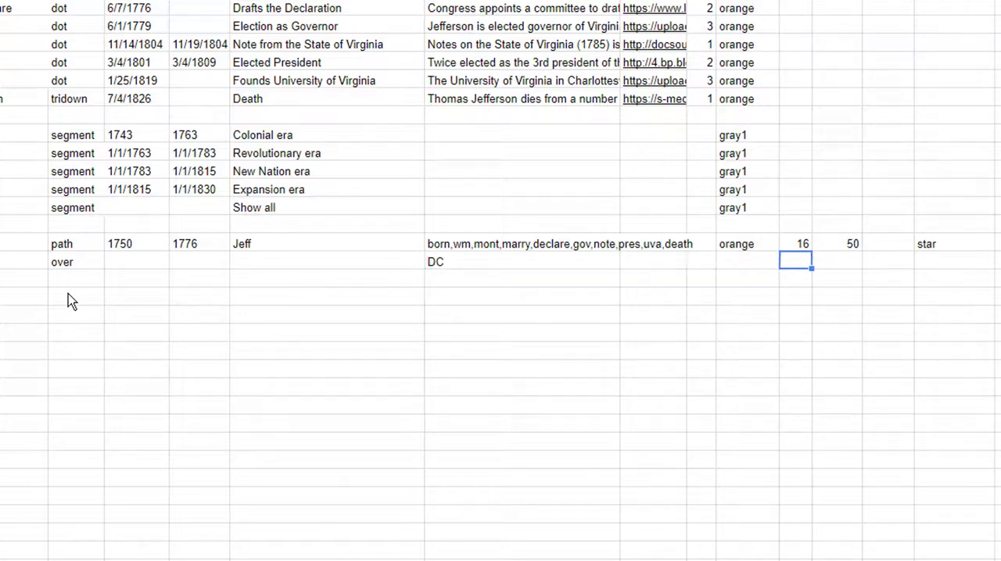
pyautogui.press('Right')
pyautogui.press('Right')
pyautogui.press('Right')
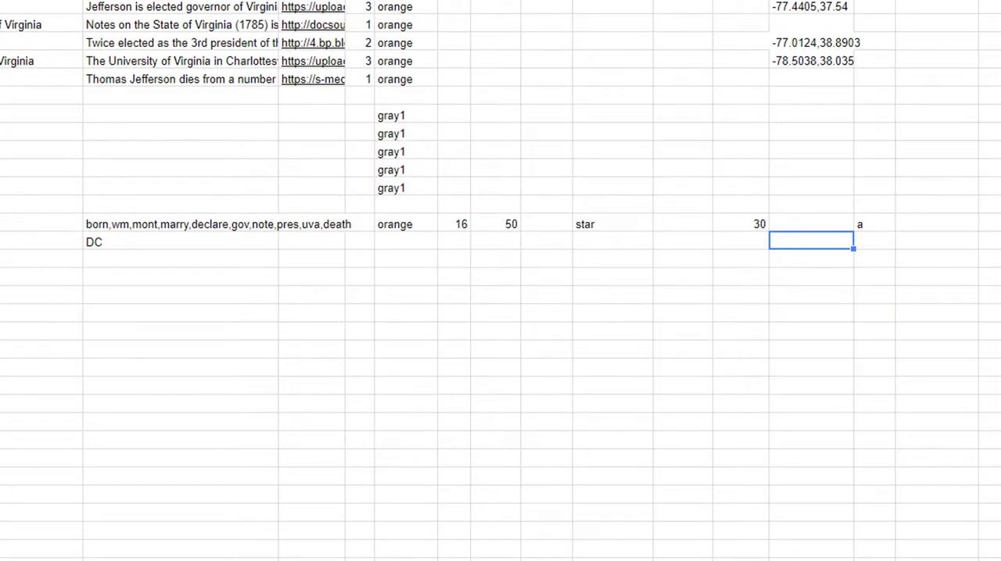
pyautogui.write('38.89371256042966,38.88623273741204')
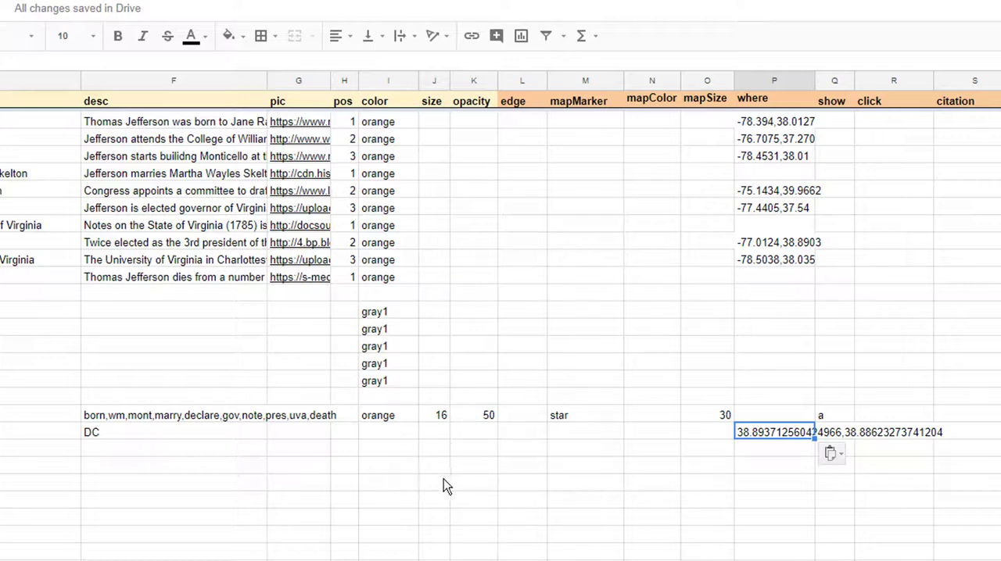
# Paste the historic map image's dcmetropolicecollector.com URL into the overlay row's mapMarker cell, M20
pyautogui.click(575, 443)
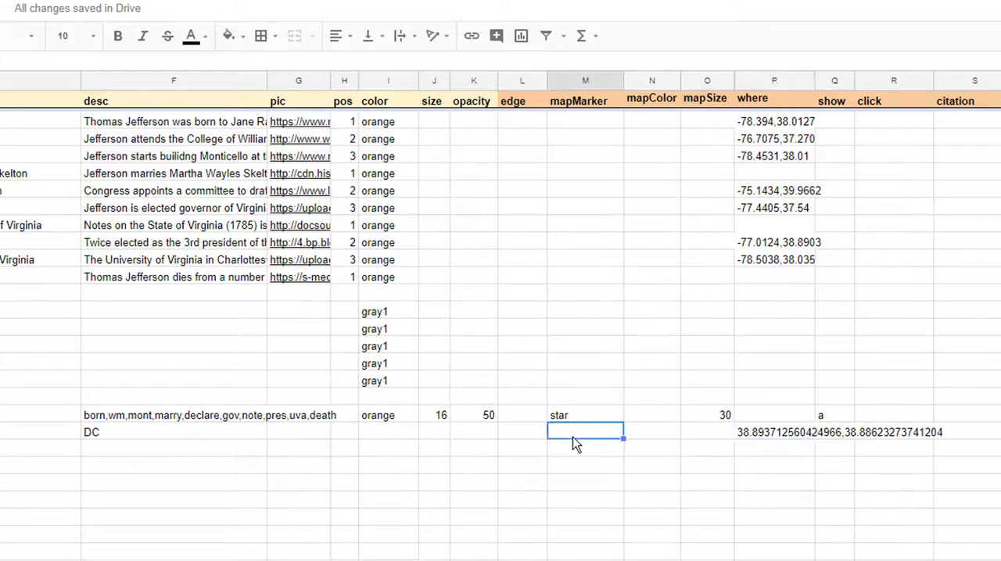
pyautogui.hotkey('ctrl', 'v')
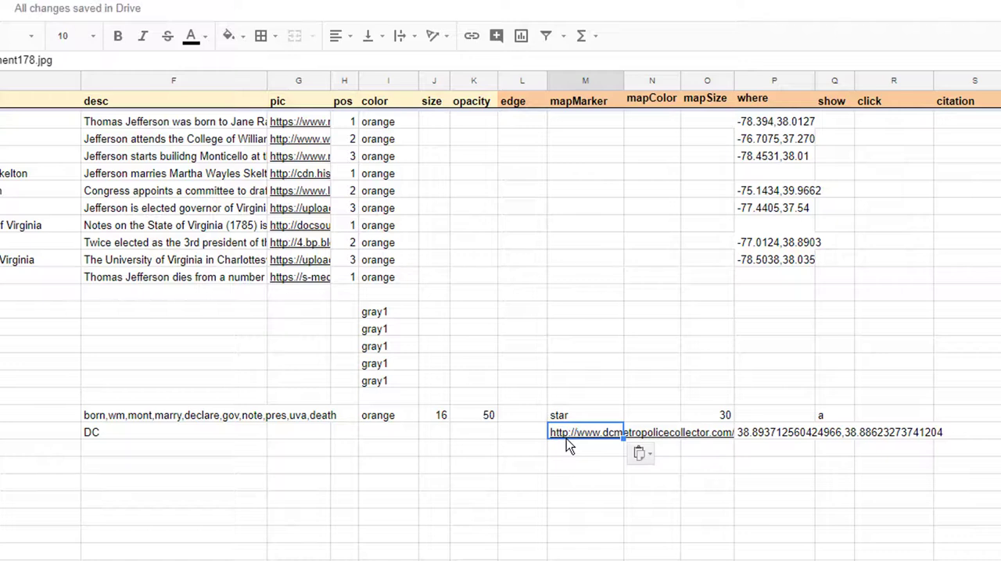
pyautogui.click(782, 434)
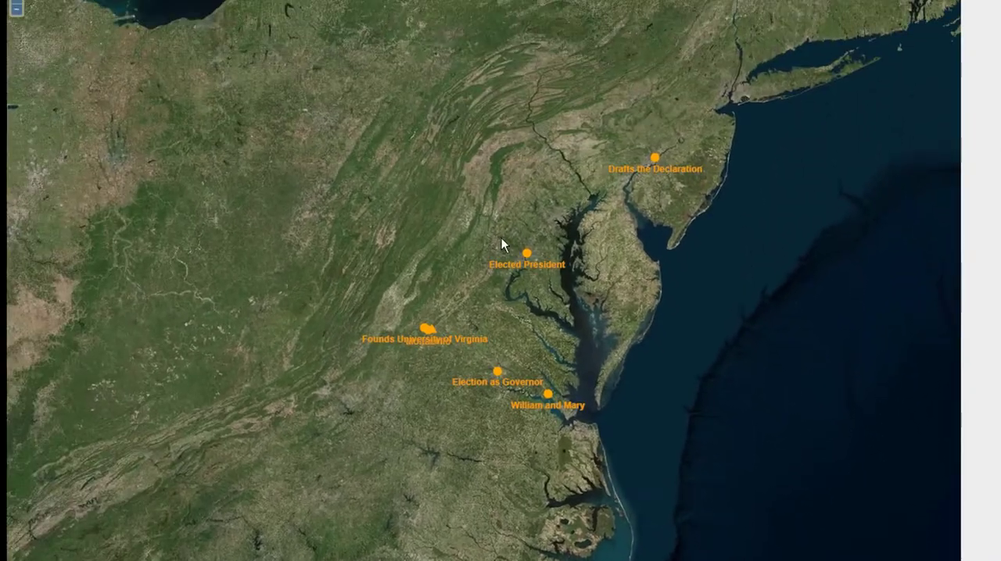
# In the VisualEyes project map, zoom in on central Washington and examine how the historic map overlay sits around the Capitol
pyautogui.scroll(4, 530, 288)
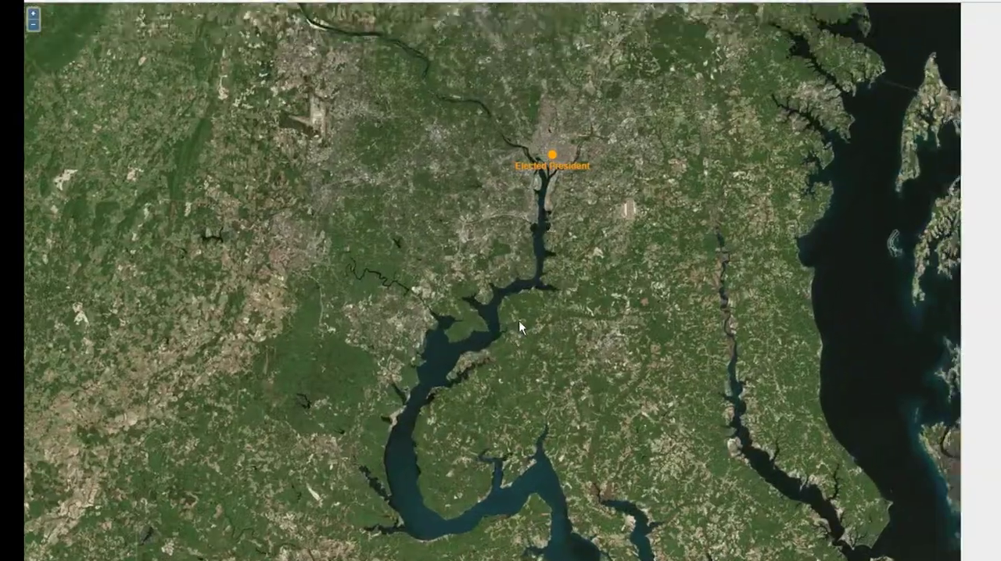
pyautogui.moveTo(520, 325); pyautogui.dragTo(478, 401)
pyautogui.scroll(4, 482, 384)
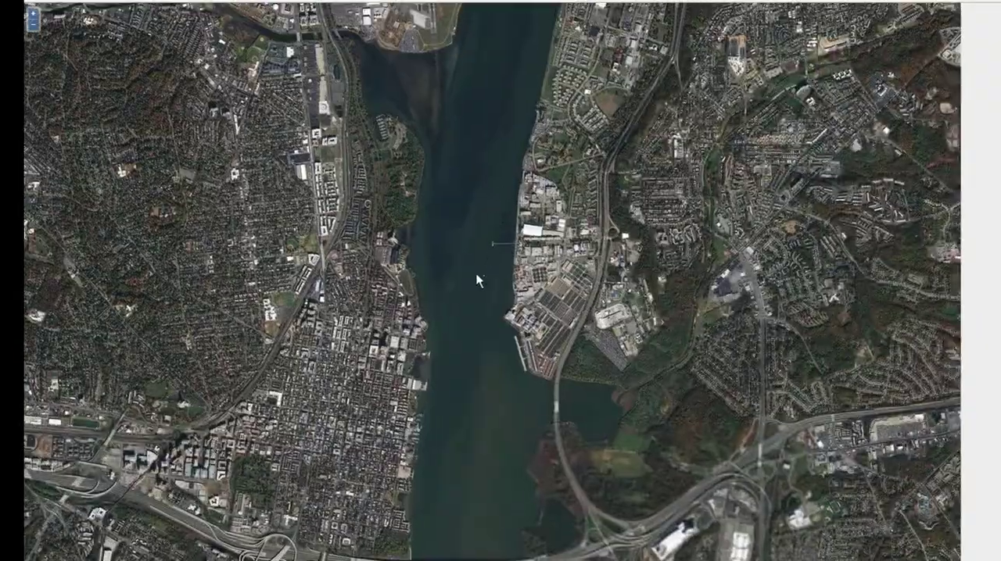
pyautogui.moveTo(489, 194); pyautogui.dragTo(411, 514)
pyautogui.moveTo(487, 90); pyautogui.dragTo(523, 430)
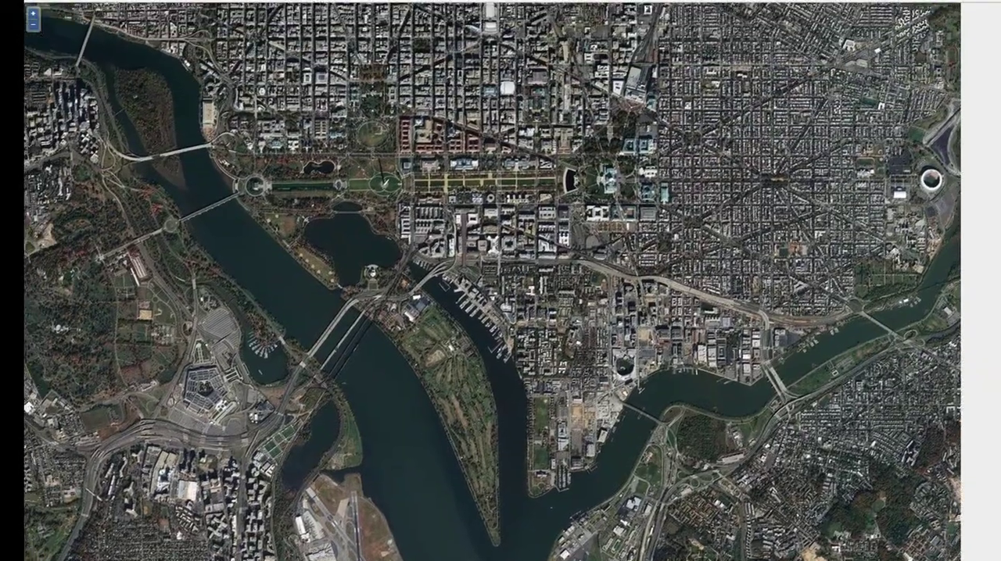
pyautogui.scroll(3, 468, 185)
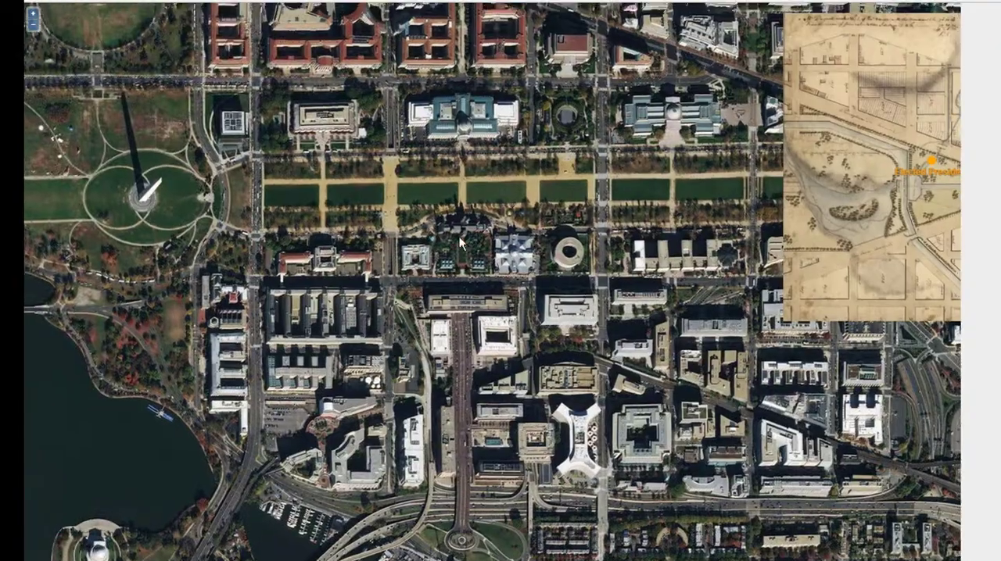
pyautogui.moveTo(459, 236); pyautogui.dragTo(172, 292)
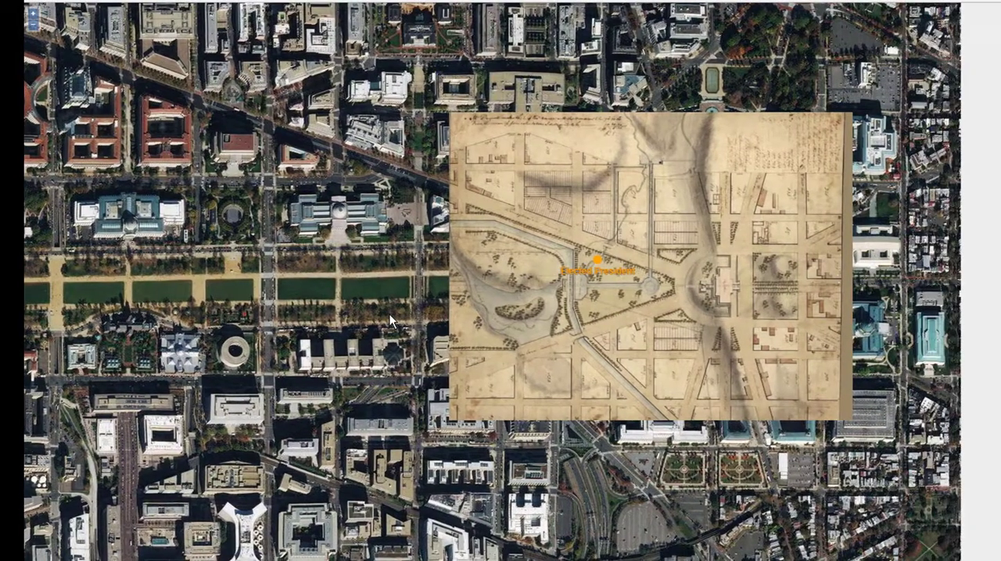
pyautogui.moveTo(617, 284); pyautogui.dragTo(528, 312)
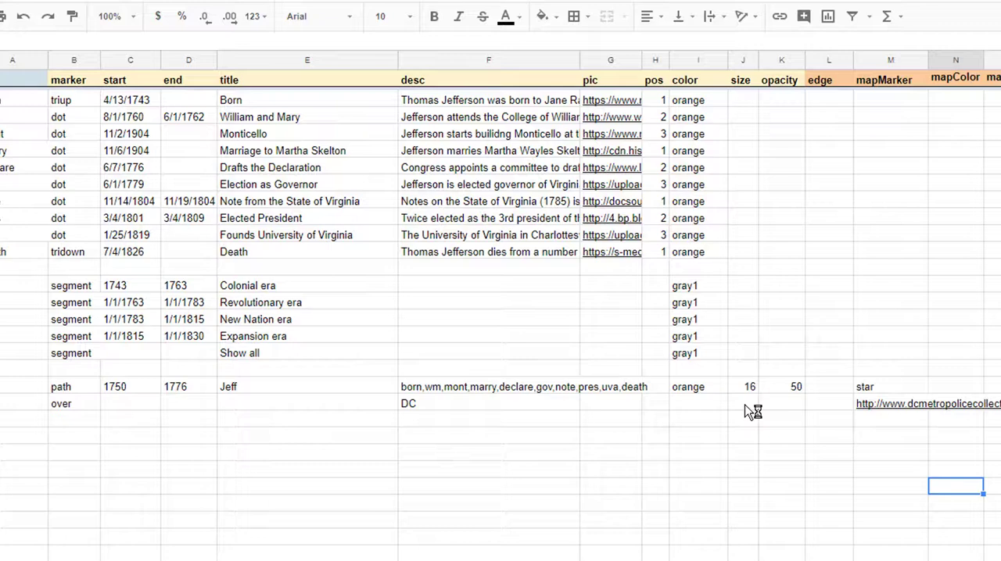
# Return to the Copy of VisualEyes Demo spreadsheet and set the overlay row's opacity to 77 in cell K20
pyautogui.click(759, 418)
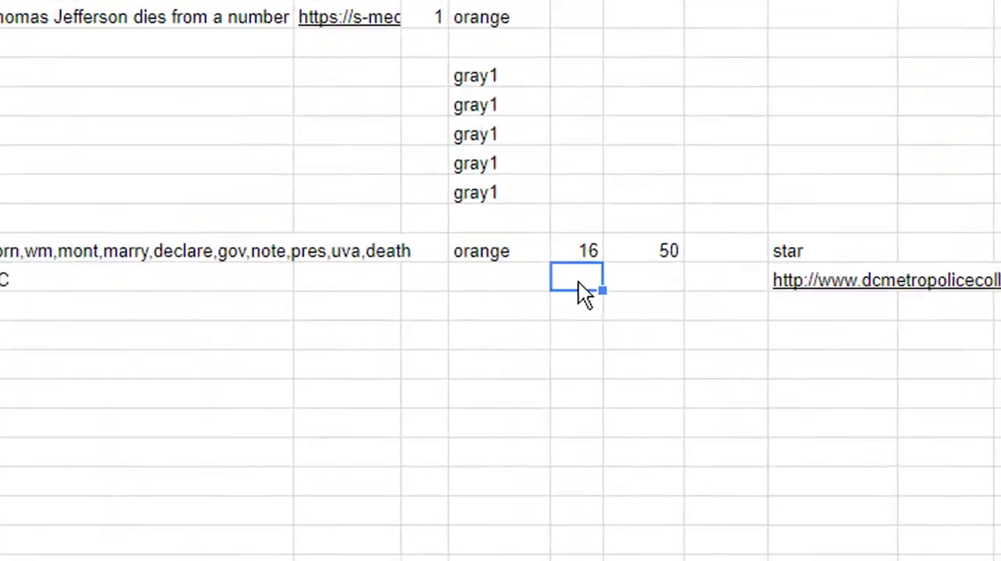
pyautogui.click(602, 242)
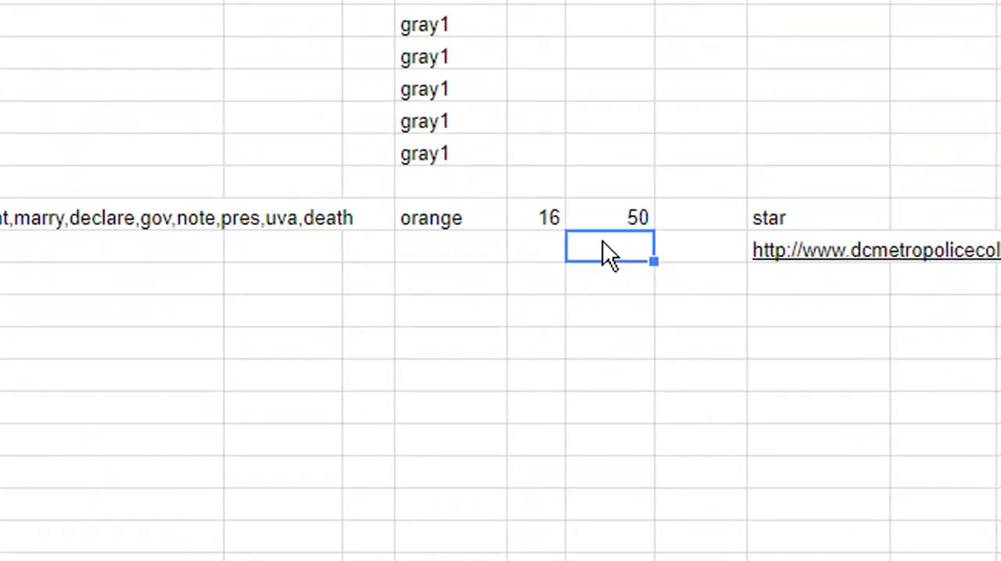
pyautogui.write('776')
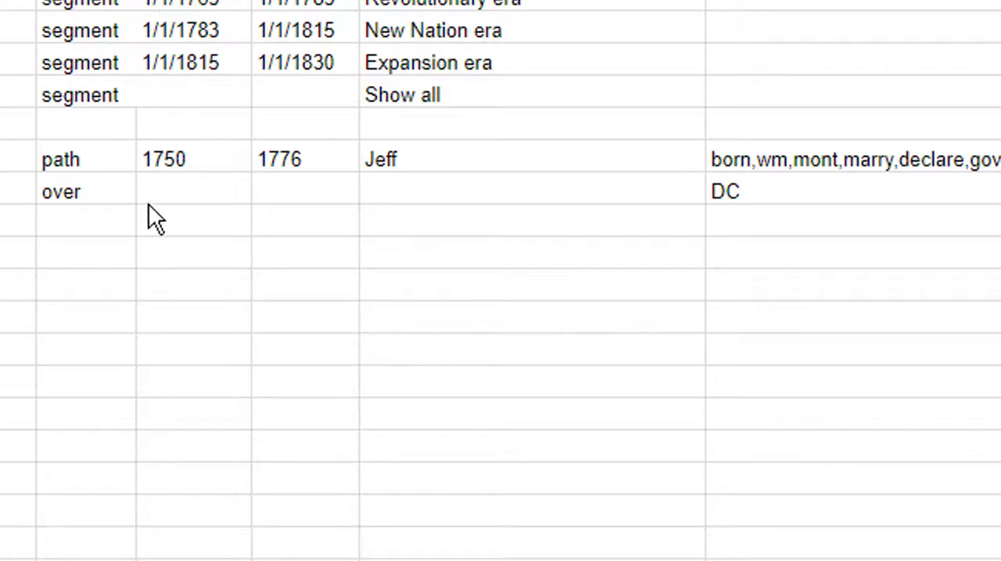
# Set the overlay row's start to 1750 and its end to 1776
pyautogui.click(165, 188)
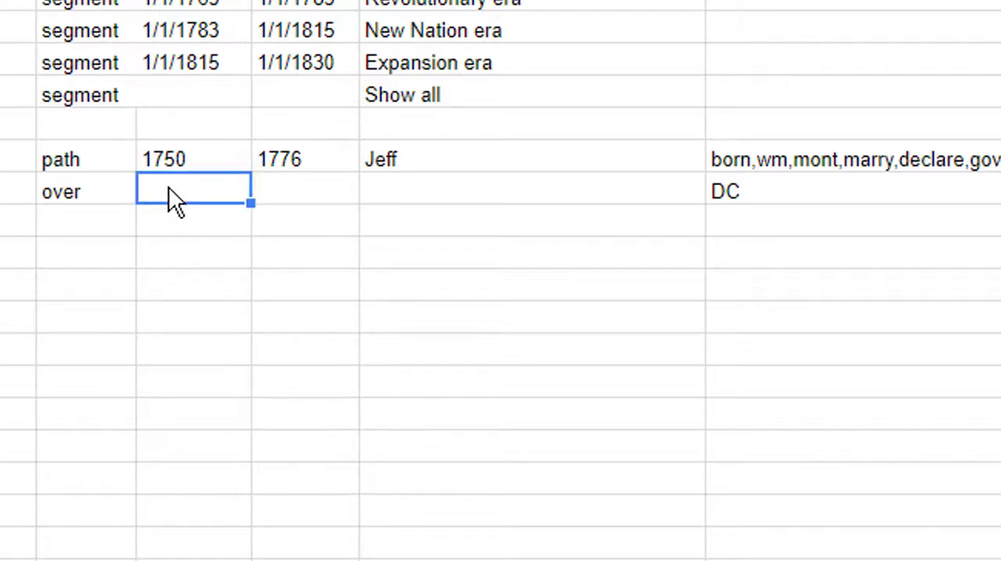
pyautogui.write('1750')
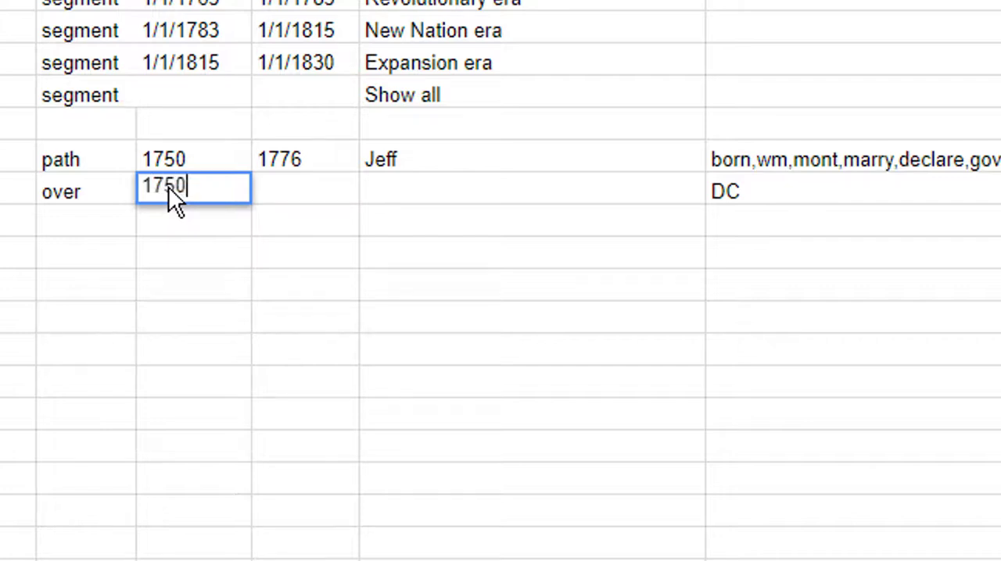
pyautogui.press('Tab')
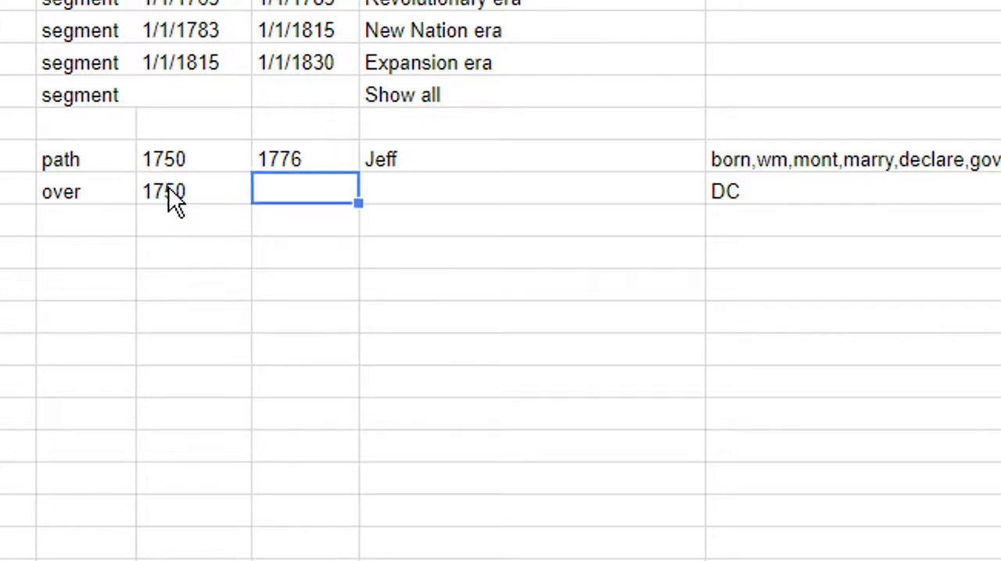
pyautogui.write('17')
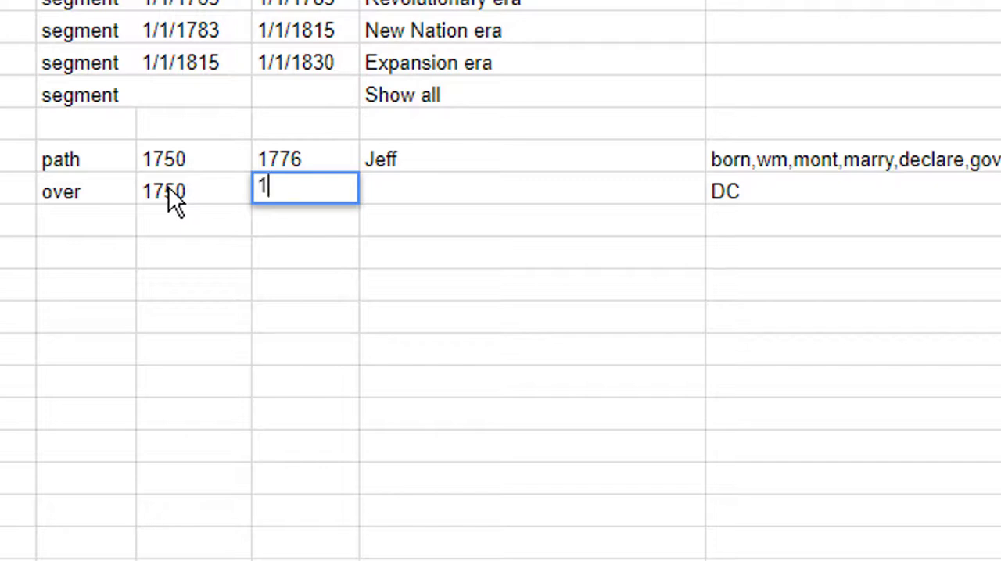
pyautogui.write('76')
pyautogui.press('Return')
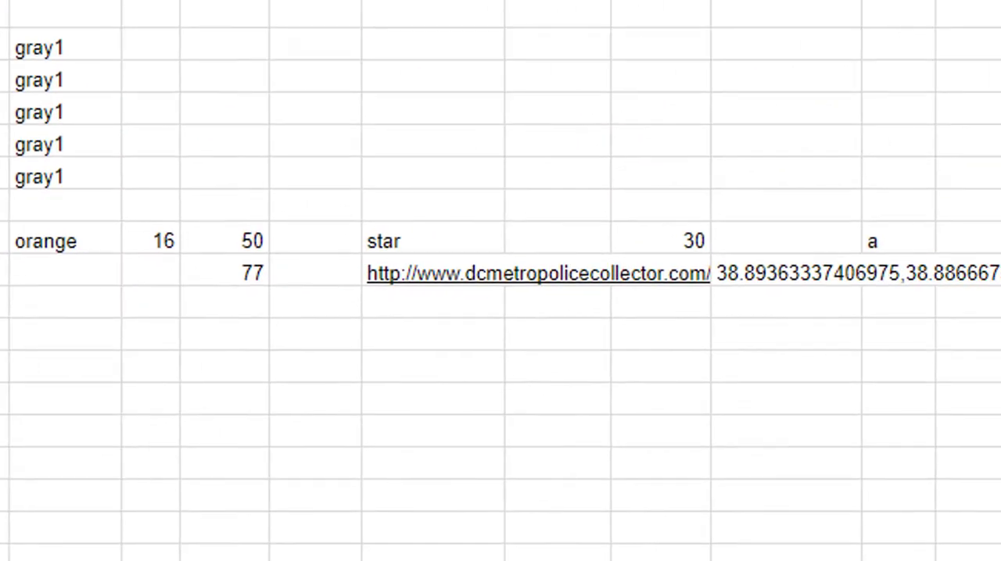
# Enter "se" in the overlay row's show cell and "dcmap" as its id in cell A20
pyautogui.click(892, 283)
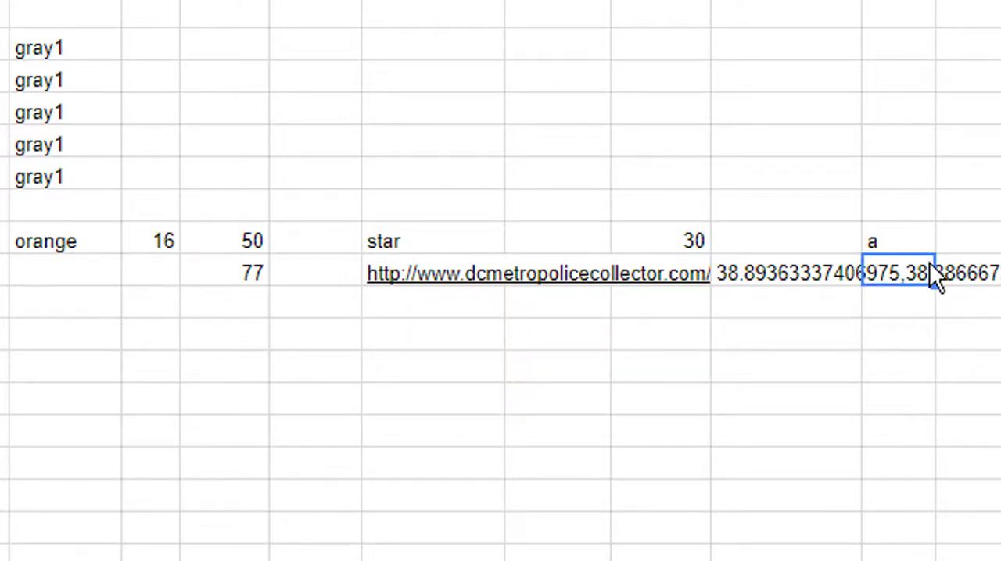
pyautogui.write('se')
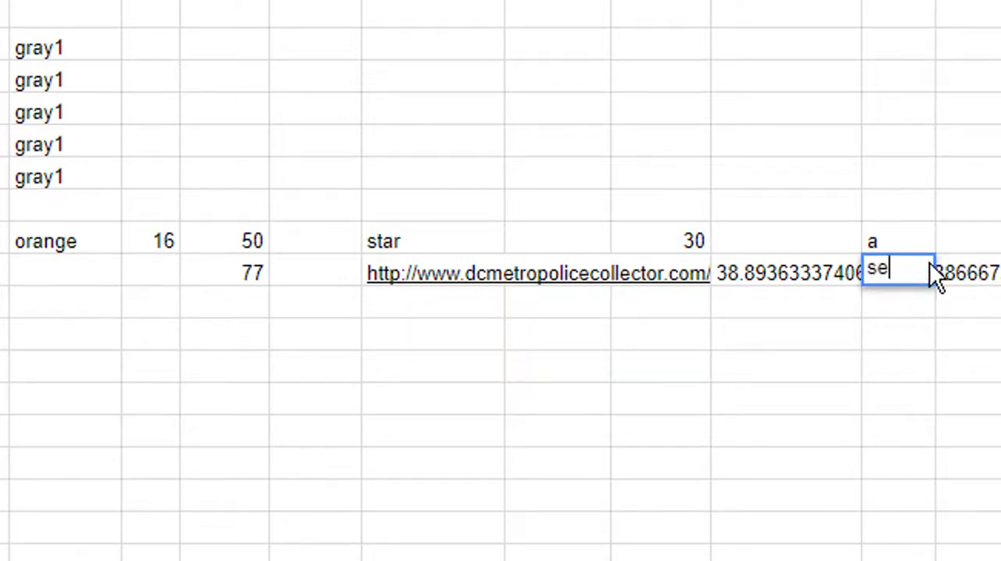
pyautogui.press('Return')
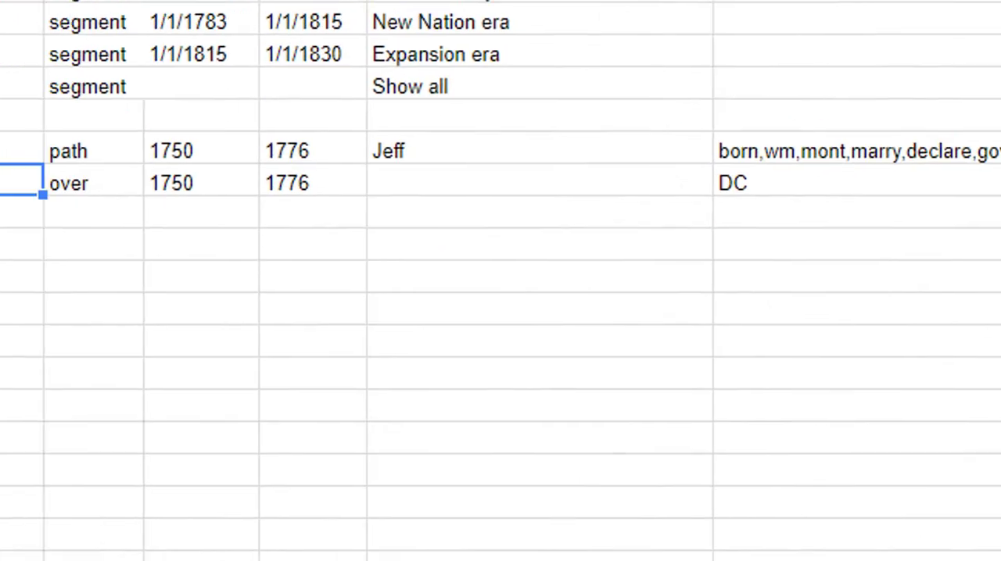
pyautogui.write('dcmap')
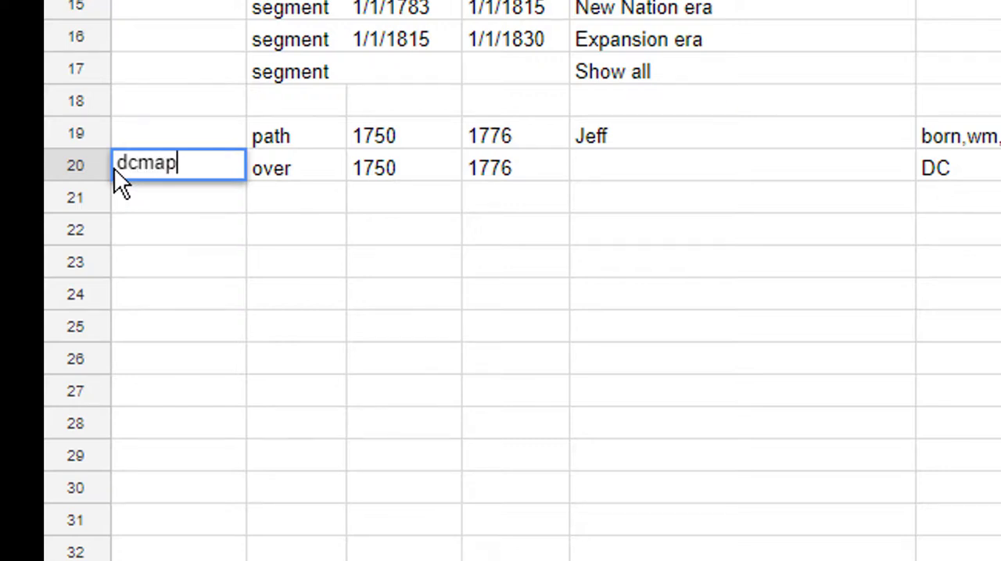
pyautogui.press('Return')
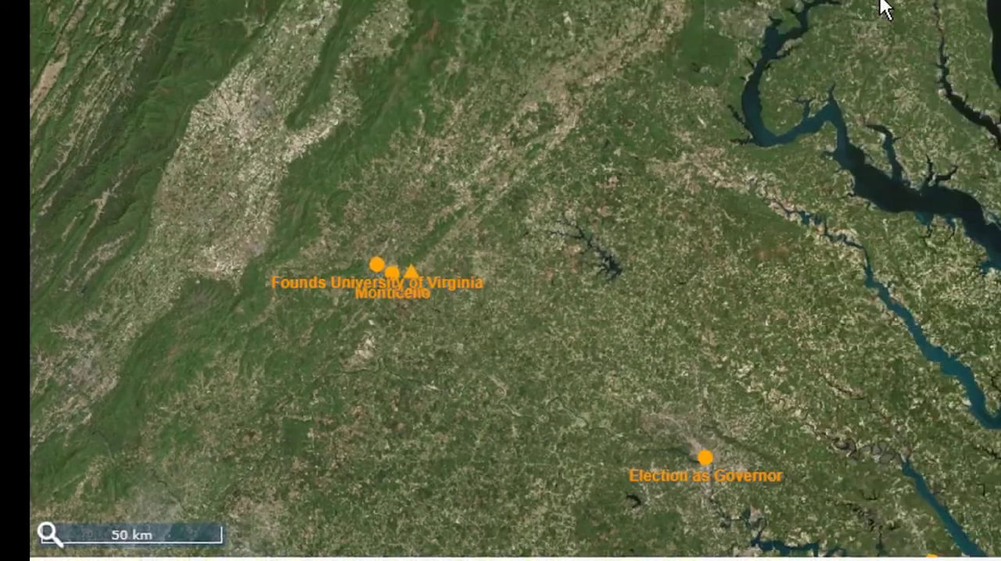
# In the VisualEyes project, zoom in on the Capitol and move the timeline to 1754 to check the overlay's timed display
pyautogui.scroll(3, 443, 222)
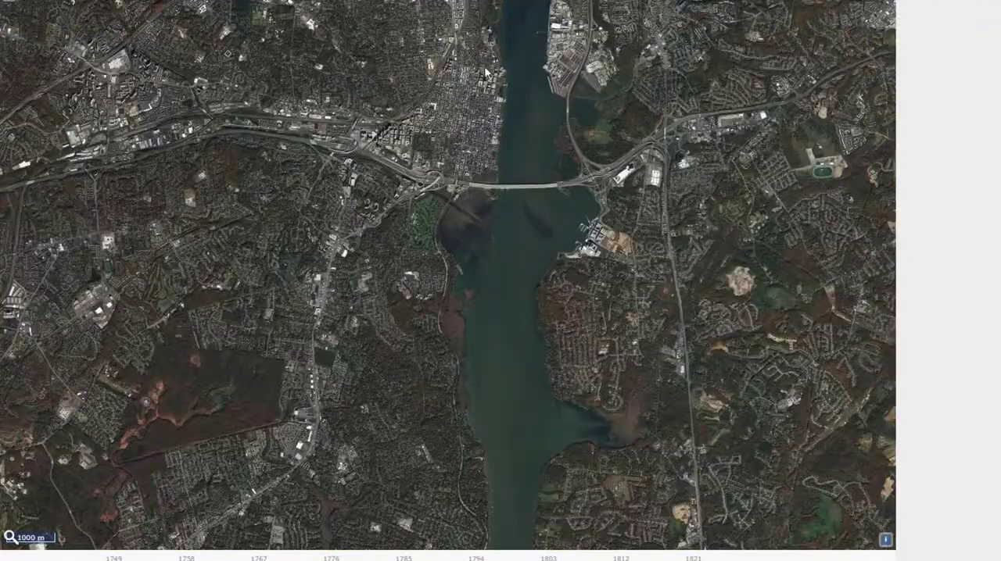
pyautogui.moveTo(480, 172); pyautogui.dragTo(480, 178)
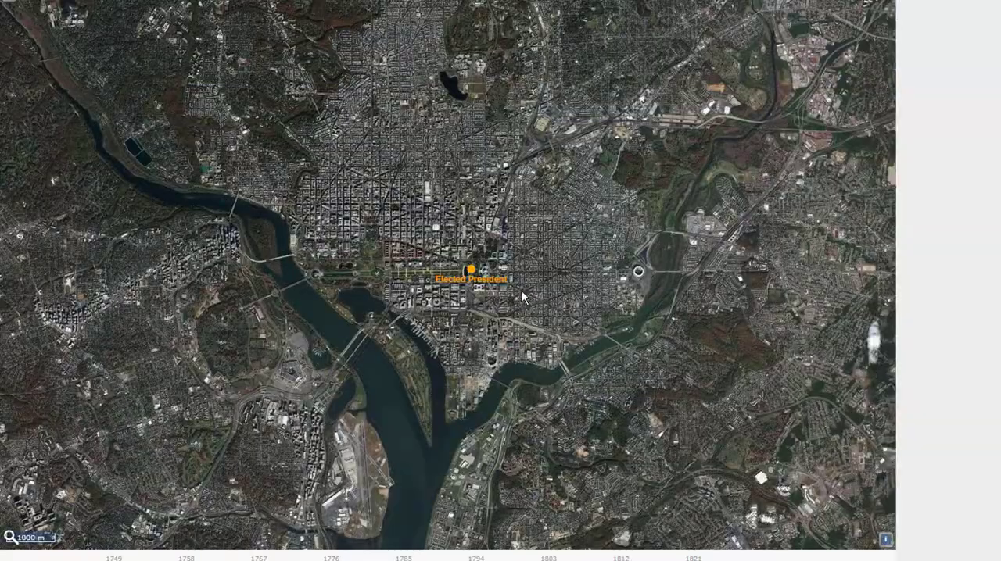
pyautogui.scroll(5, 522, 290)
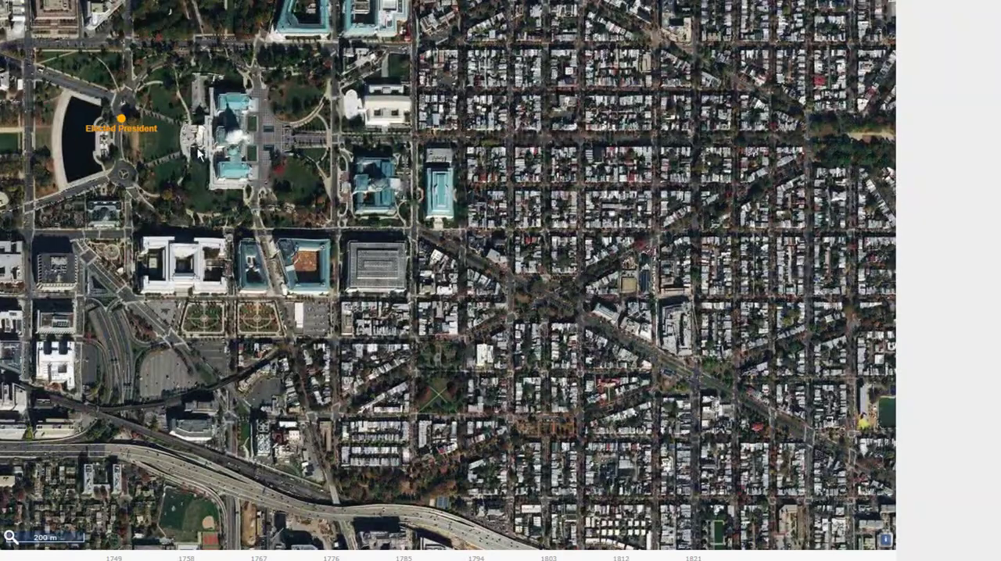
pyautogui.moveTo(179, 133); pyautogui.dragTo(355, 223)
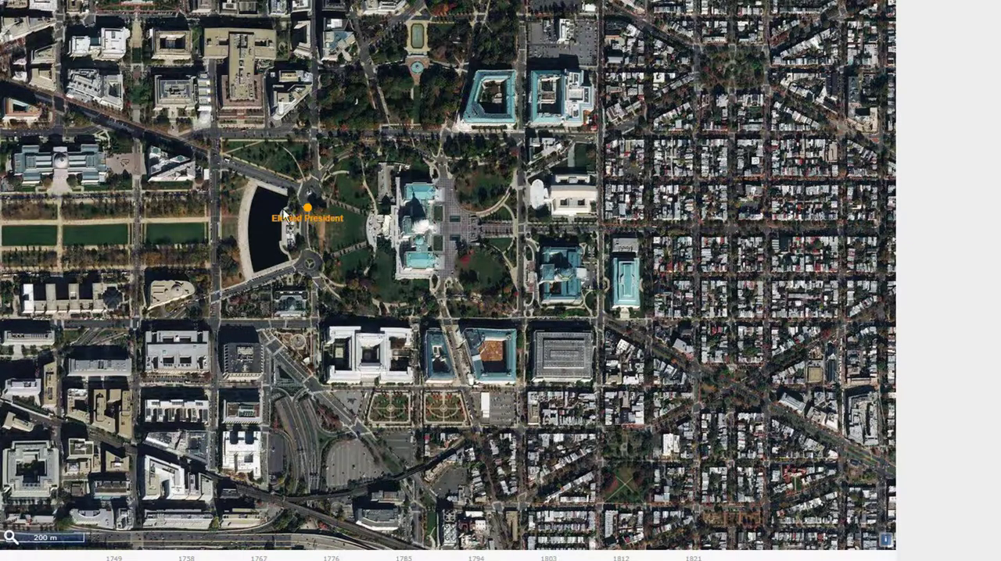
pyautogui.moveTo(235, 220); pyautogui.dragTo(283, 225)
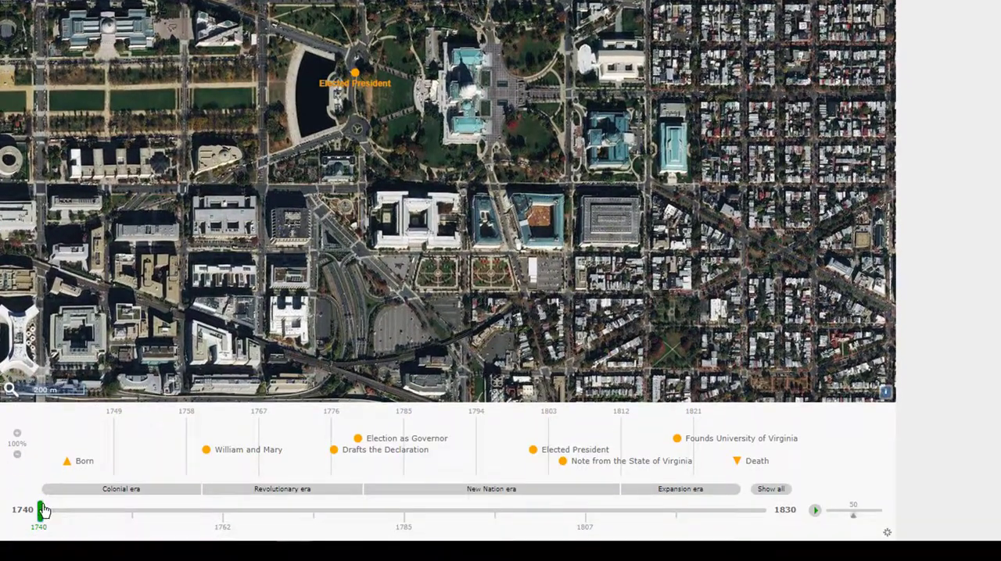
pyautogui.moveTo(43, 510); pyautogui.dragTo(161, 480)
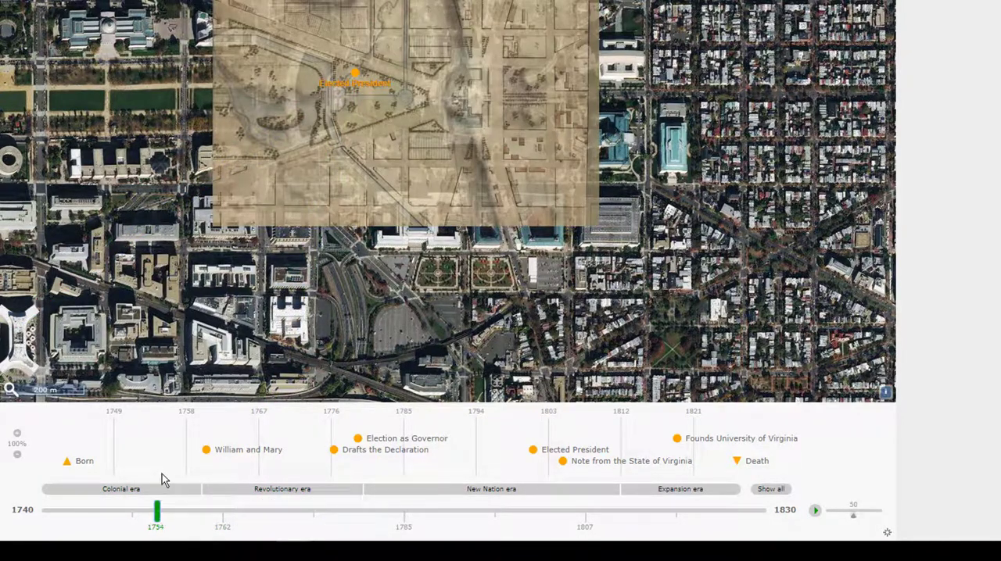